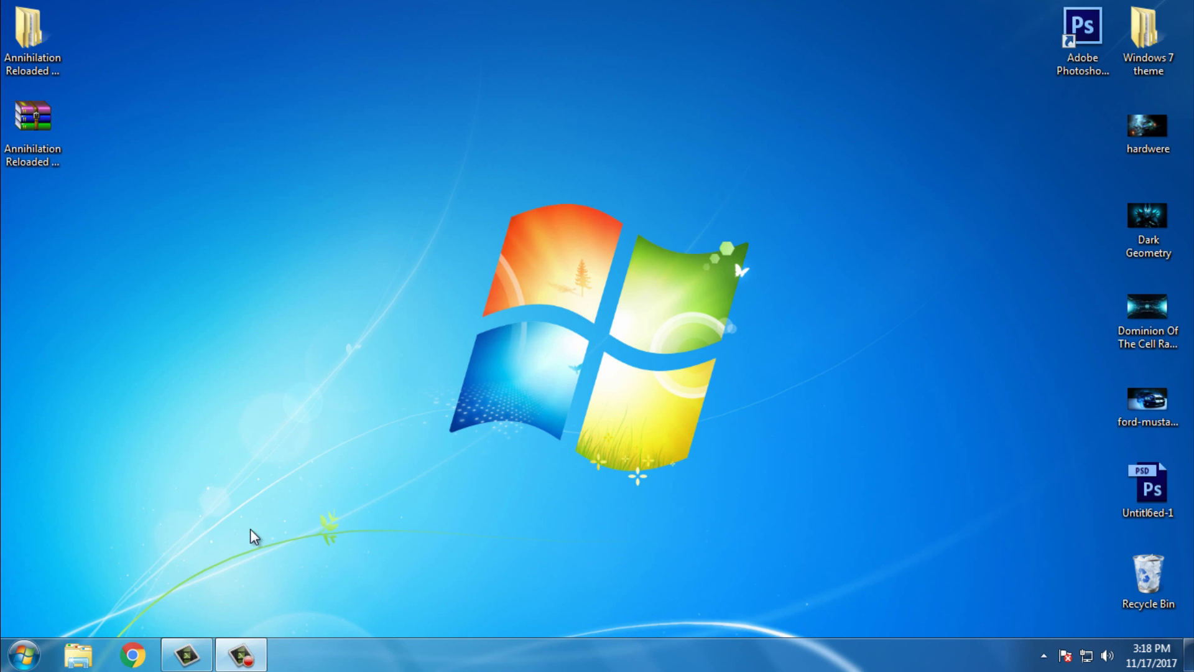
Step: Select the Annihilation Reloaded Glass archive on the desktop and refresh the desktop
left_click(23, 654)
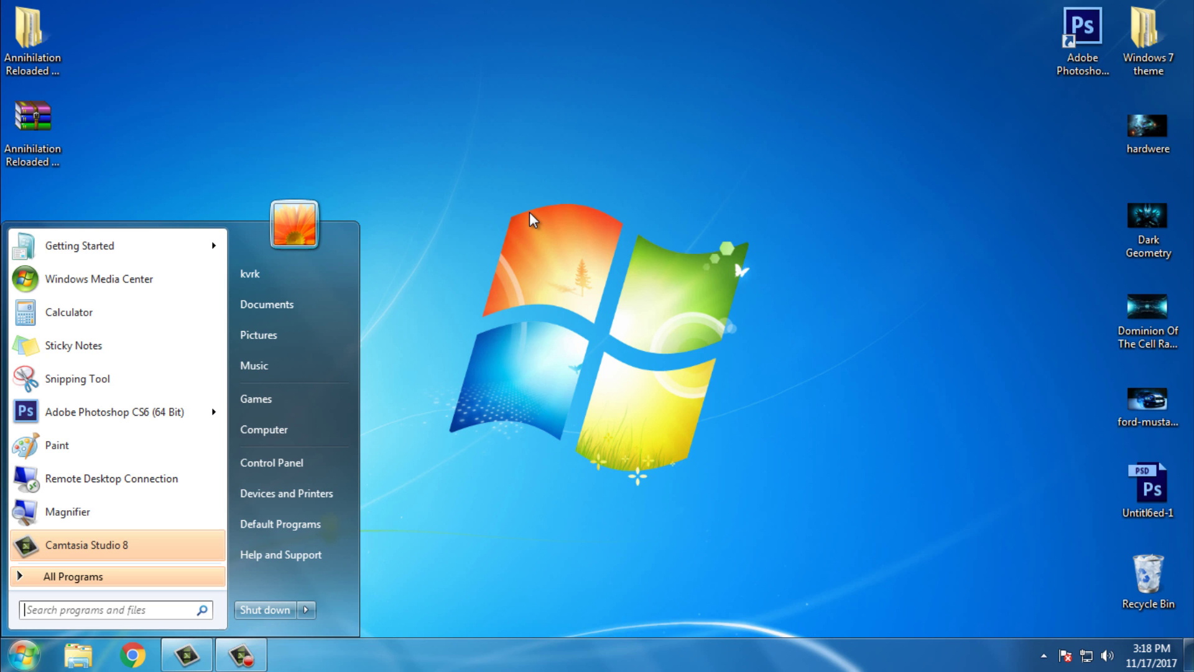
left_click(446, 143)
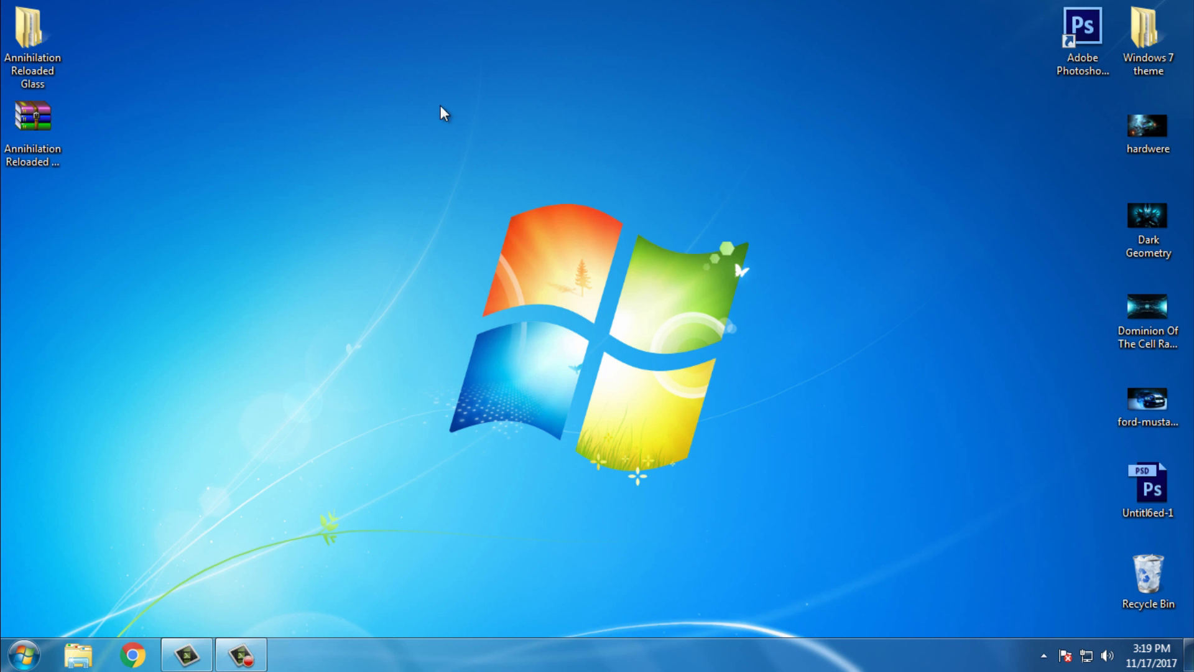
left_click(46, 133)
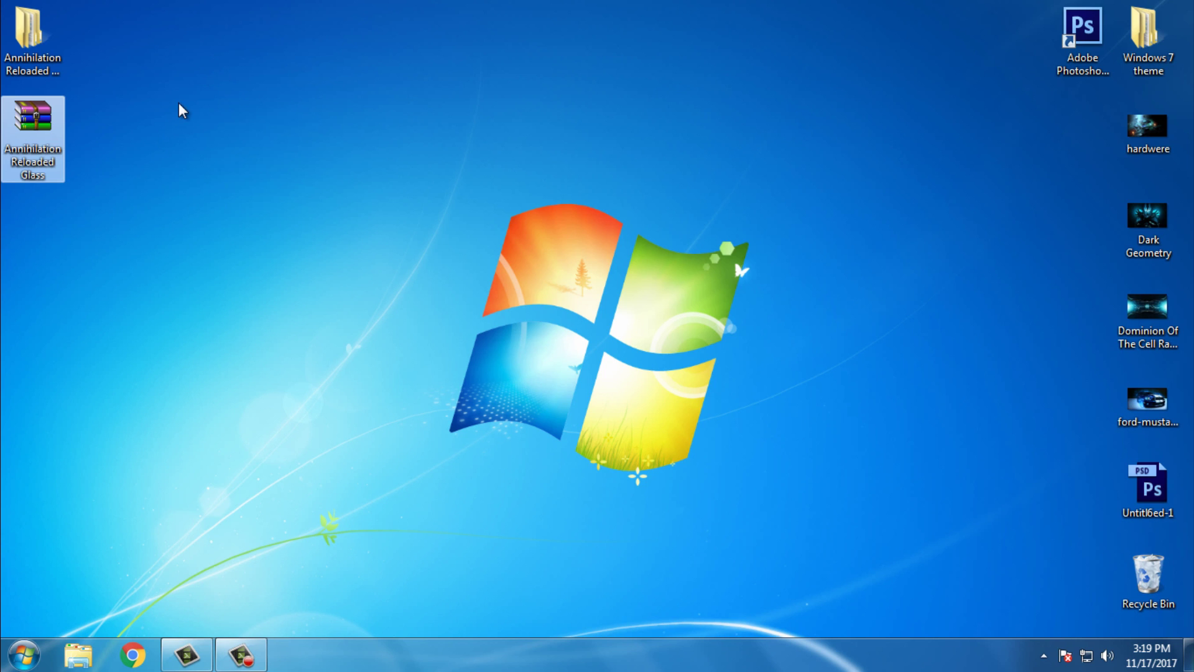
left_click(126, 118)
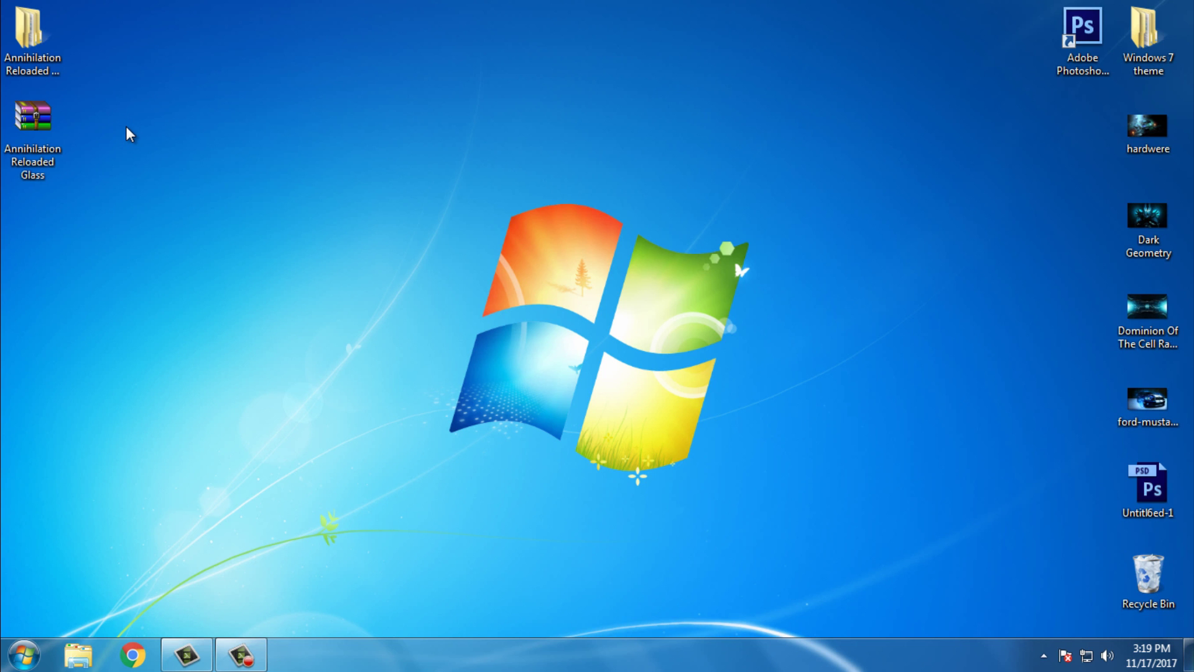
right_click(126, 128)
left_click(163, 198)
Step: Look inside the Annihilation Reloaded Glass folder at its Theme subfolder, then close it
double_click(21, 52)
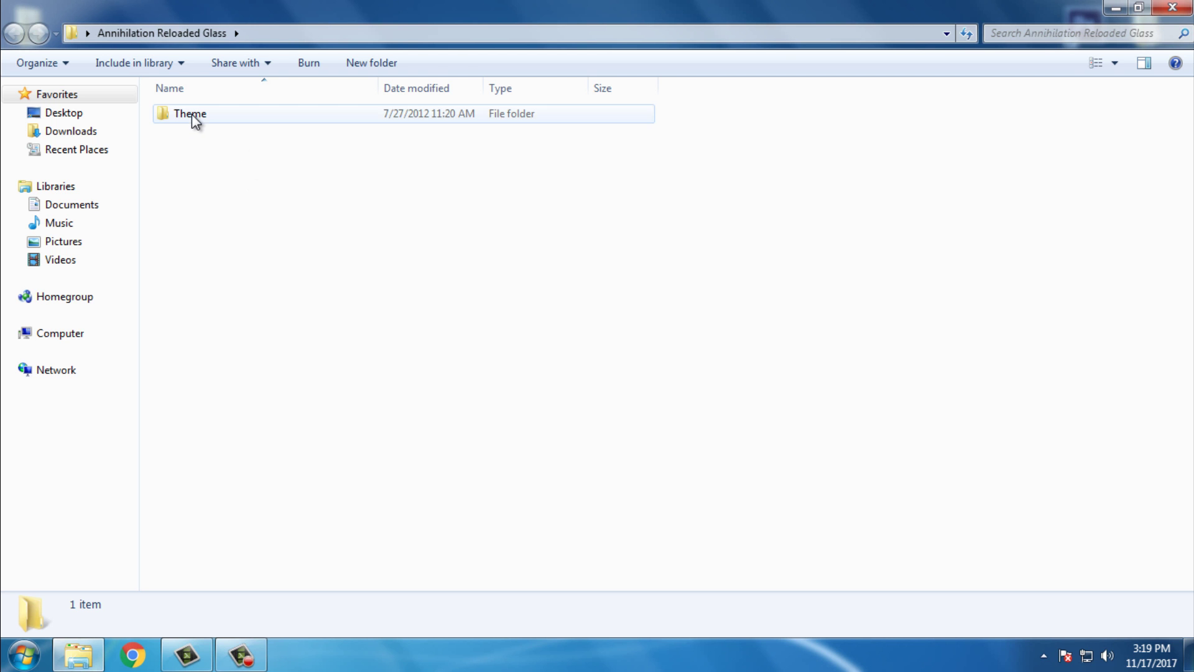
left_click(191, 114)
left_click(230, 170)
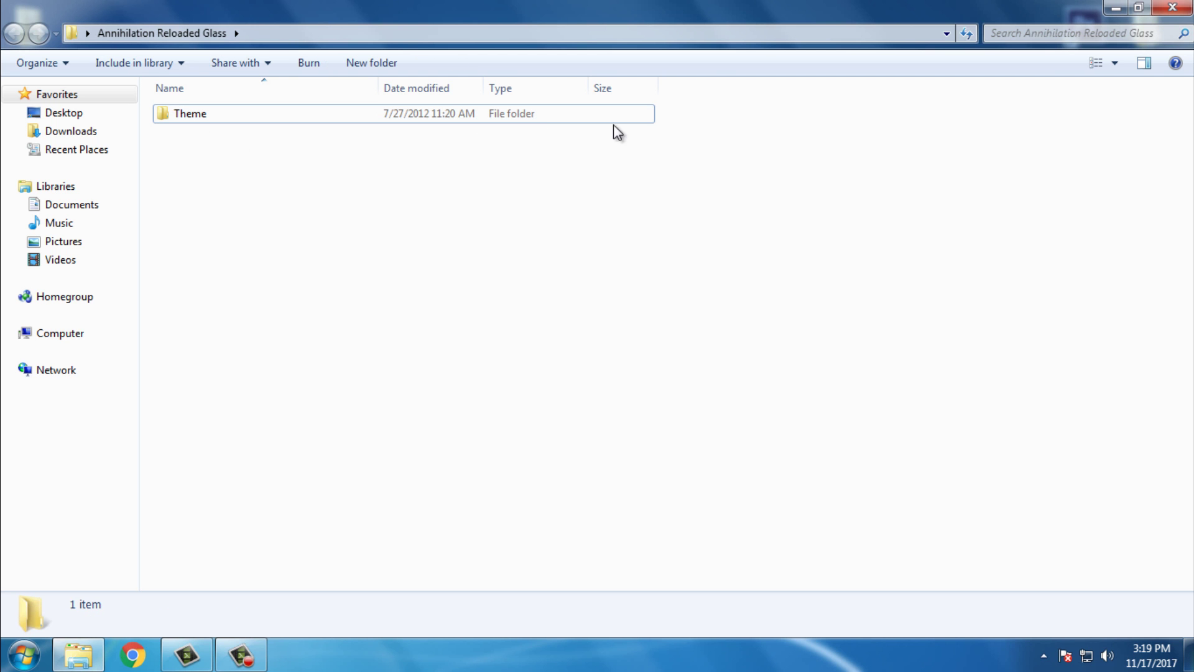
left_click(1172, 7)
Step: Extract the archive to Annihilation Reloaded Glass\ and open its Theme subfolder
left_click(35, 117)
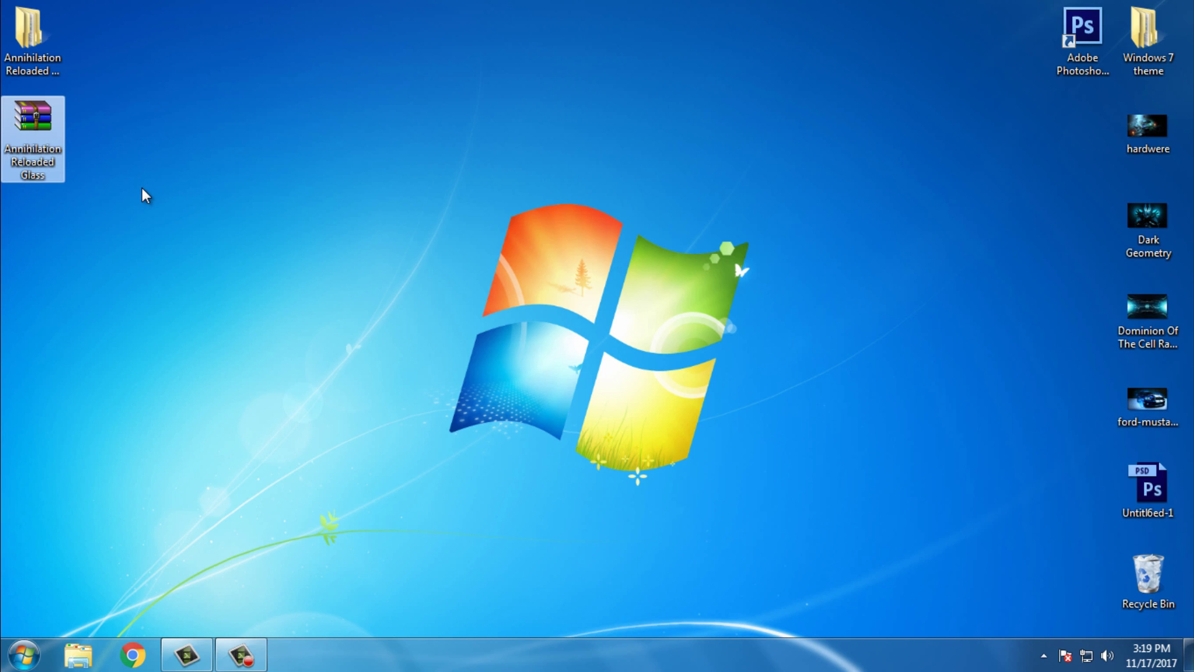
right_click(53, 129)
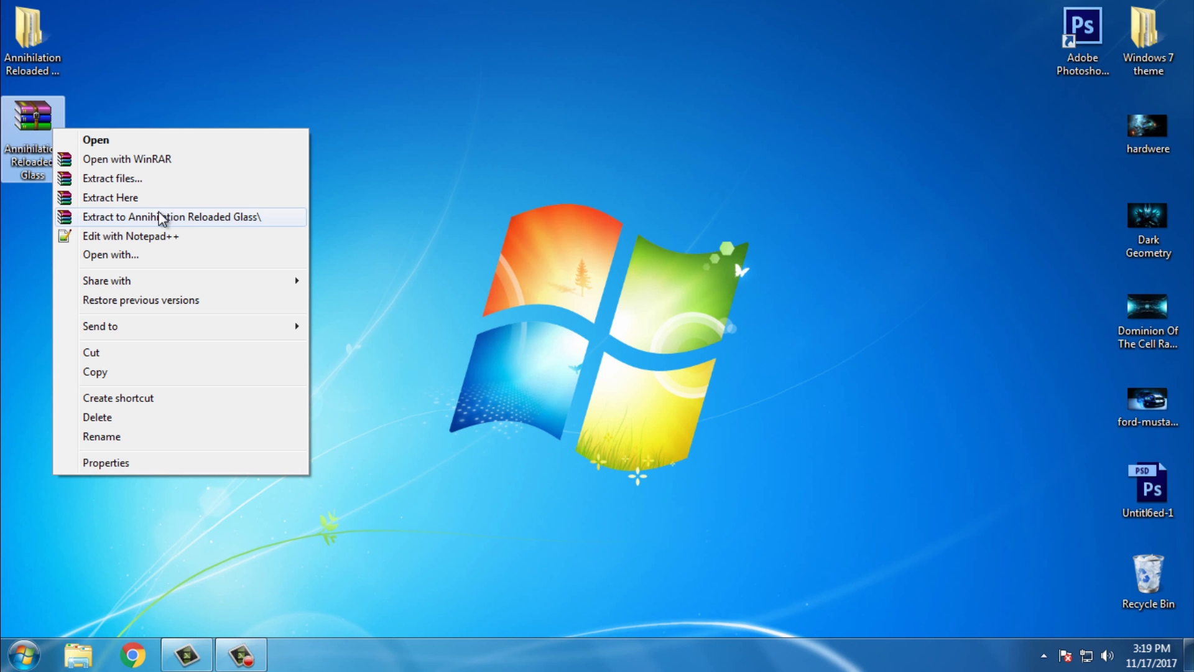
left_click(10, 31)
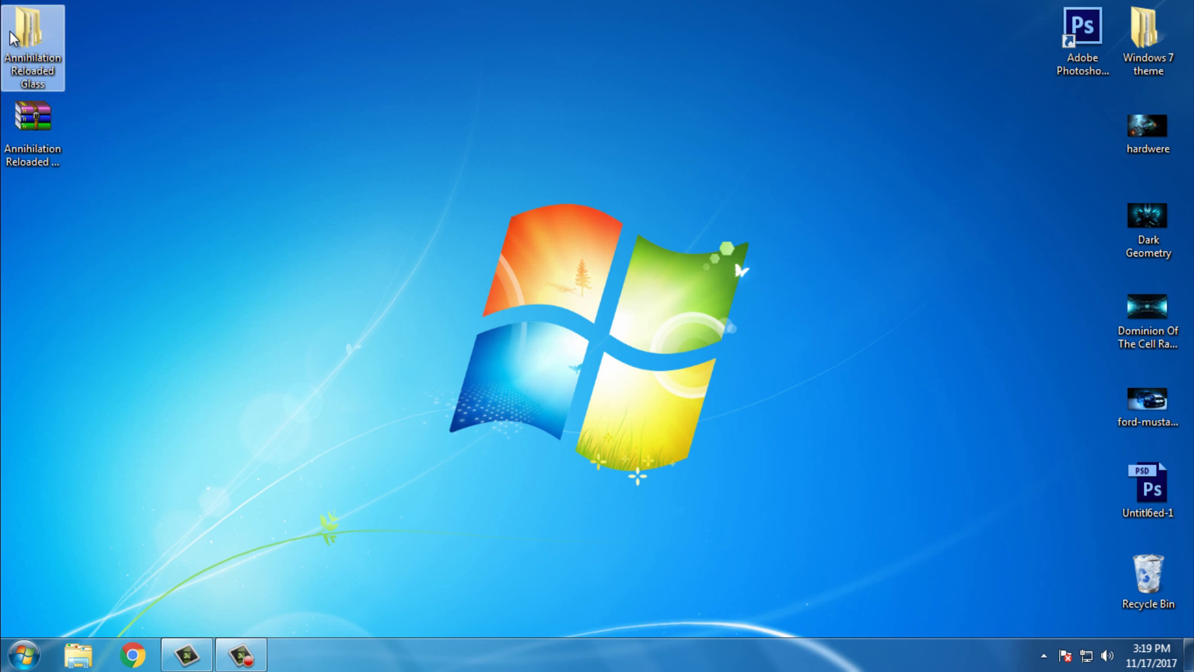
double_click(9, 32)
double_click(244, 113)
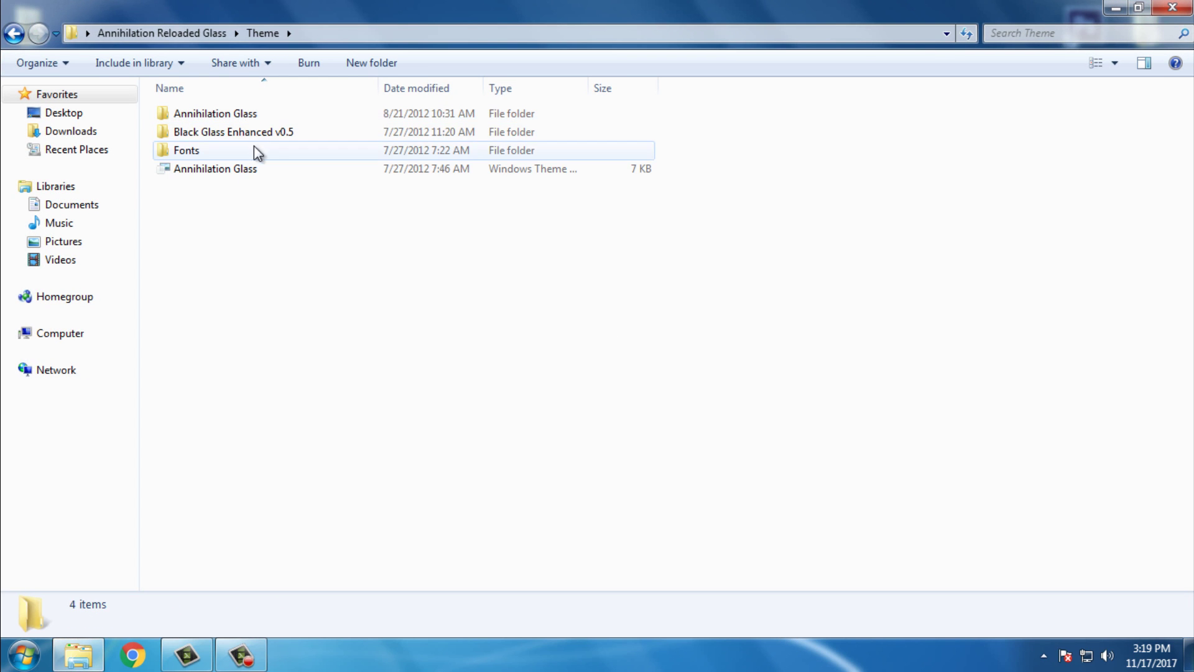
left_click(247, 133)
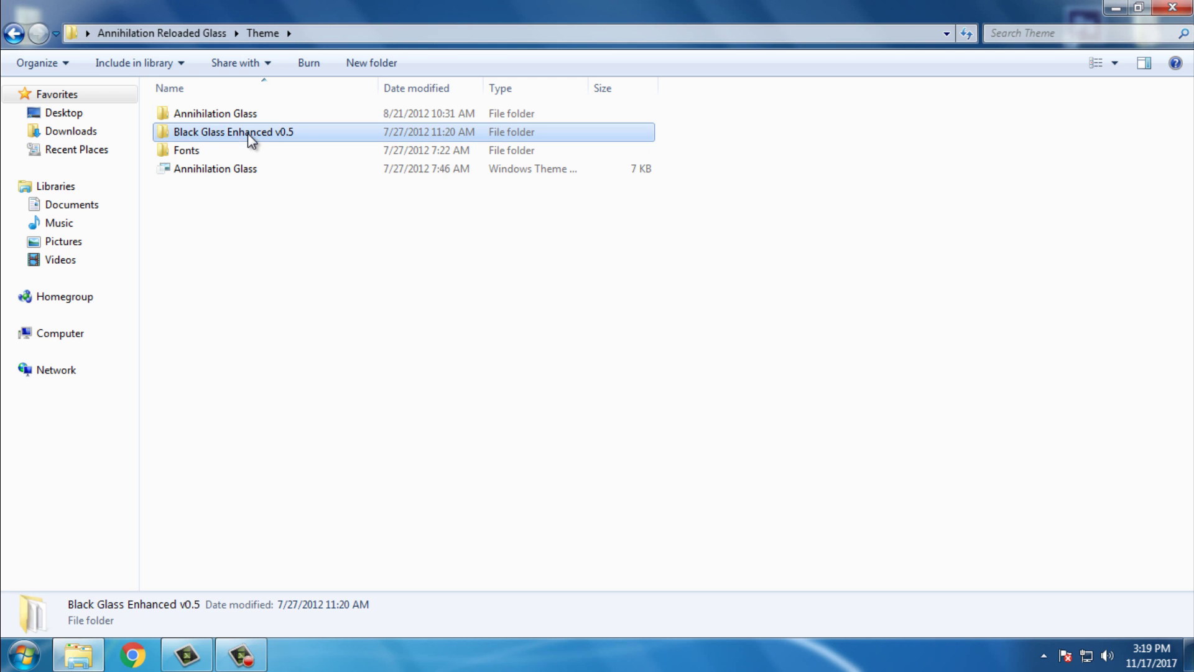
Step: Install all seven TrueType fonts from the Theme\Fonts folder
double_click(219, 155)
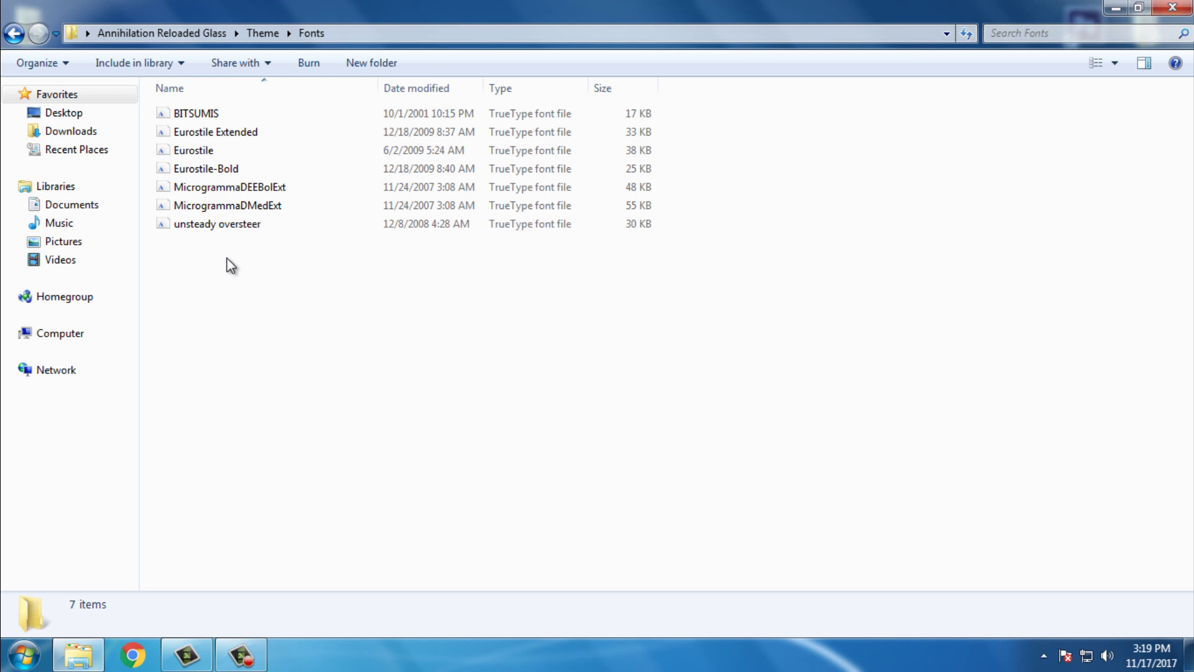
left_click_drag(219, 255, 309, 107)
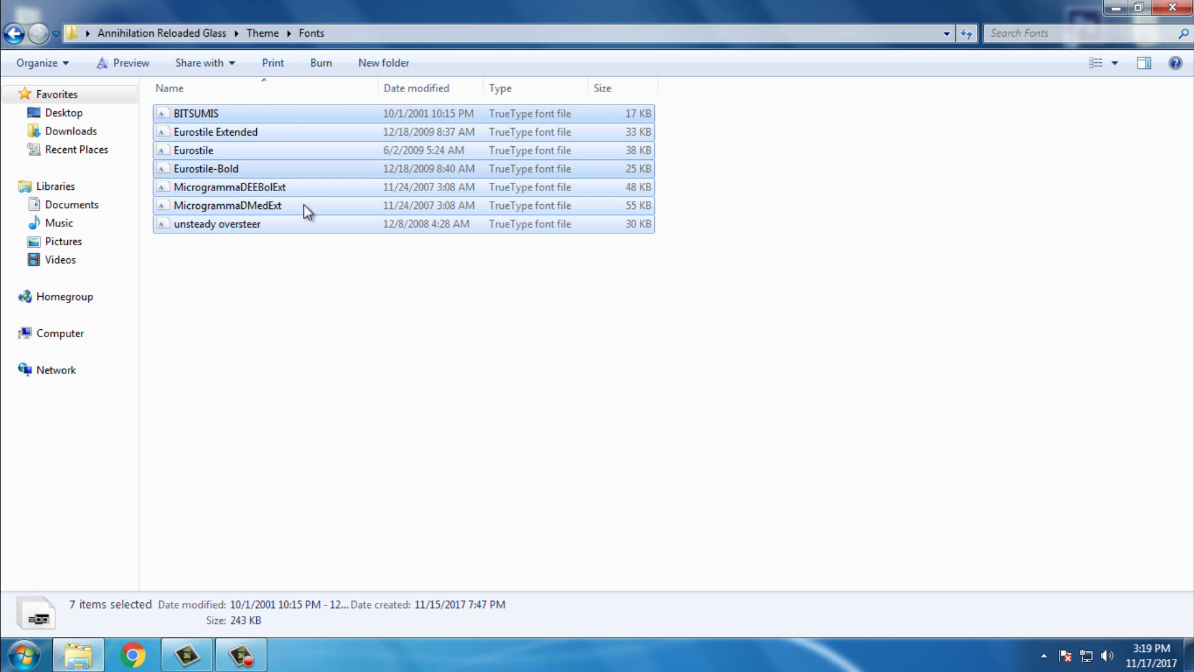
left_click_drag(260, 260, 334, 114)
right_click(336, 113)
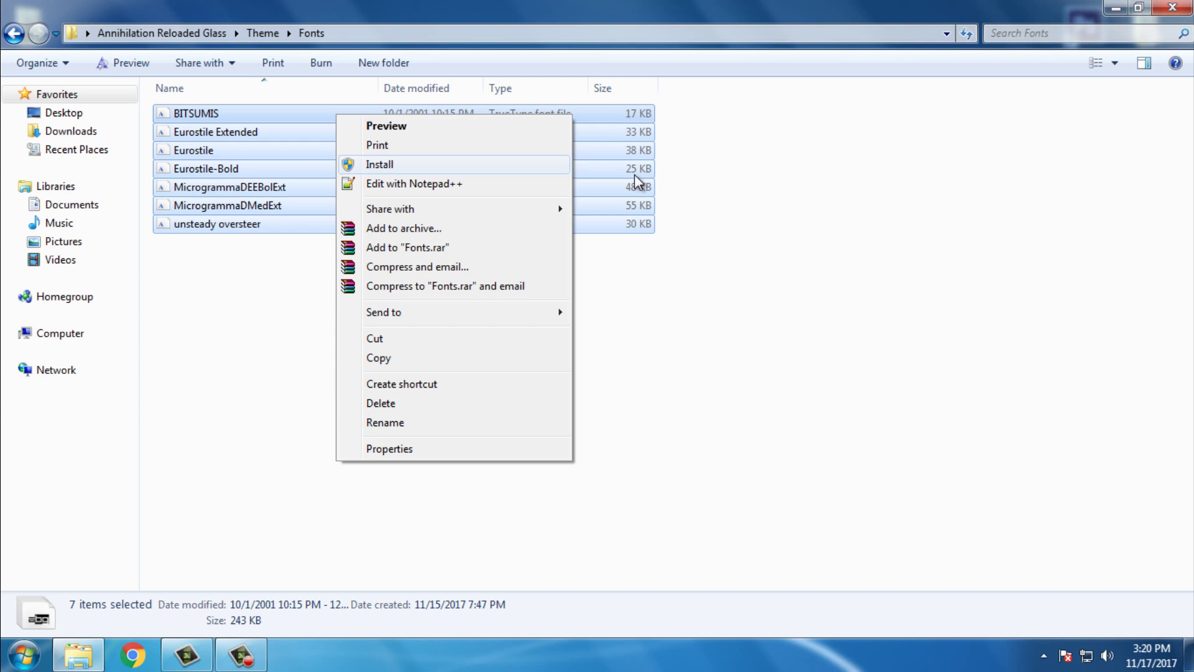
left_click(211, 77)
Step: Back in Theme, select the Annihilation Glass folder and its .theme file together
left_click(13, 33)
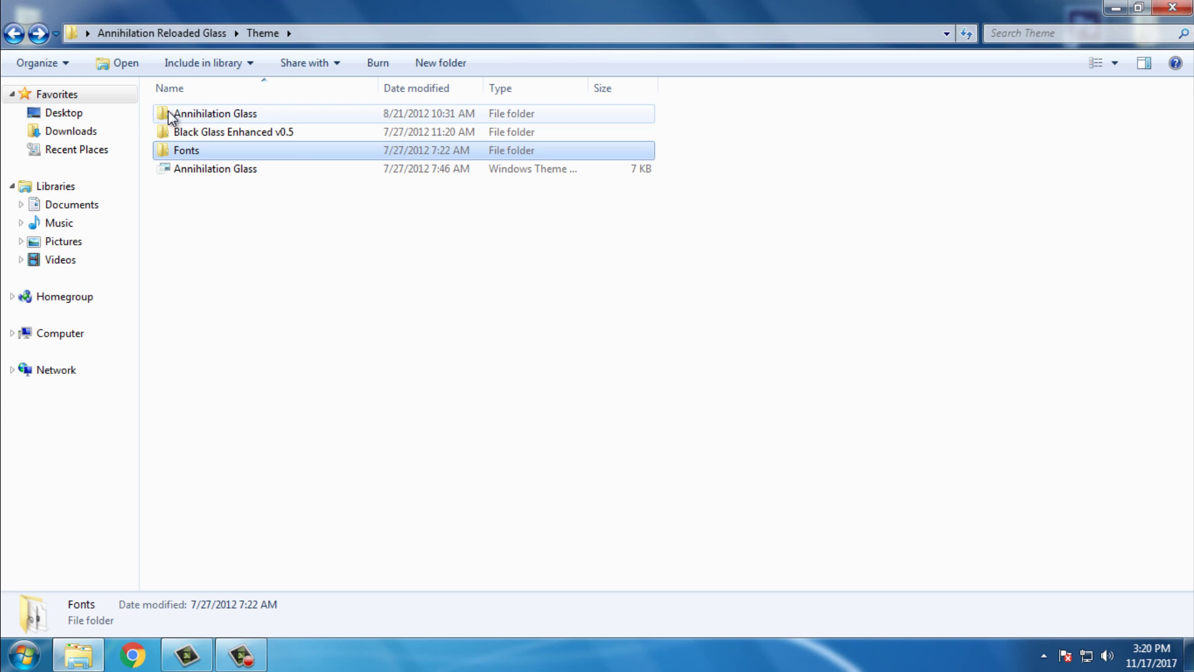
key("Up")
left_click(187, 116)
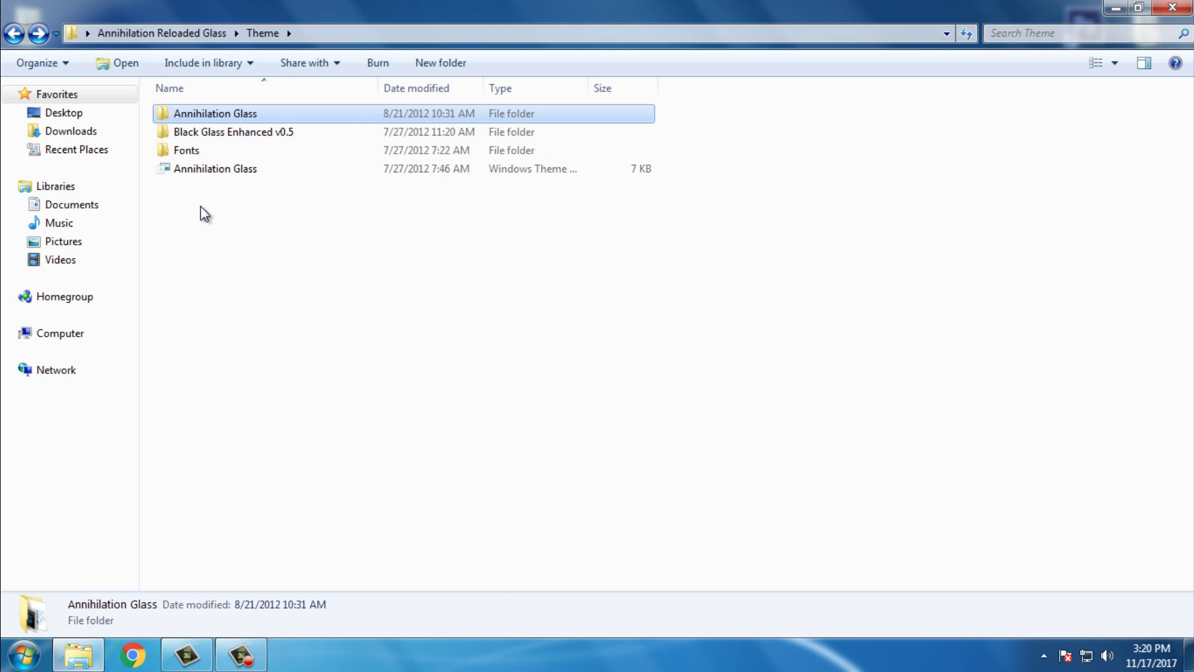
left_click(213, 171, "ctrl")
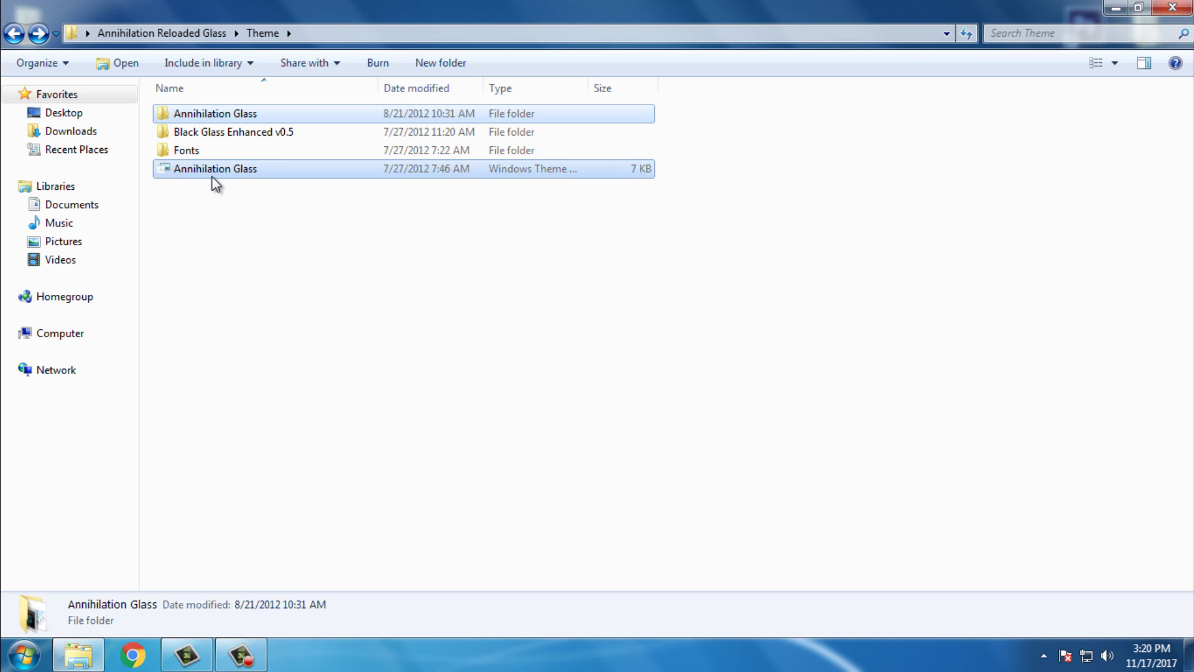
left_click(327, 256)
left_click(218, 112)
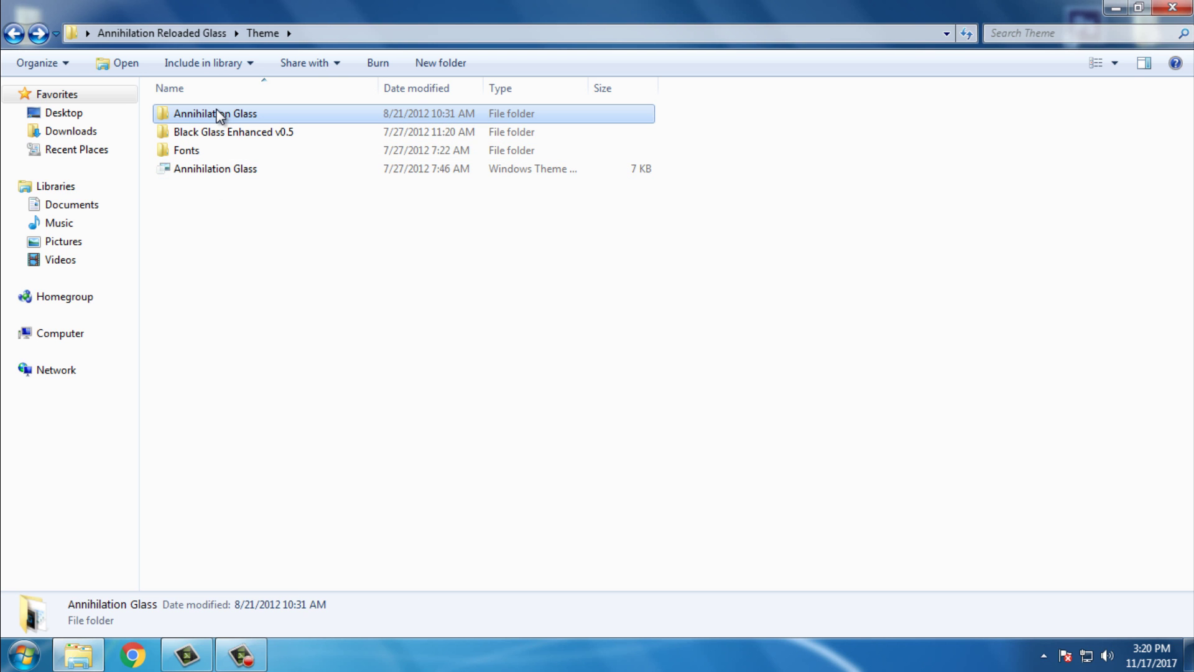
left_click(208, 173)
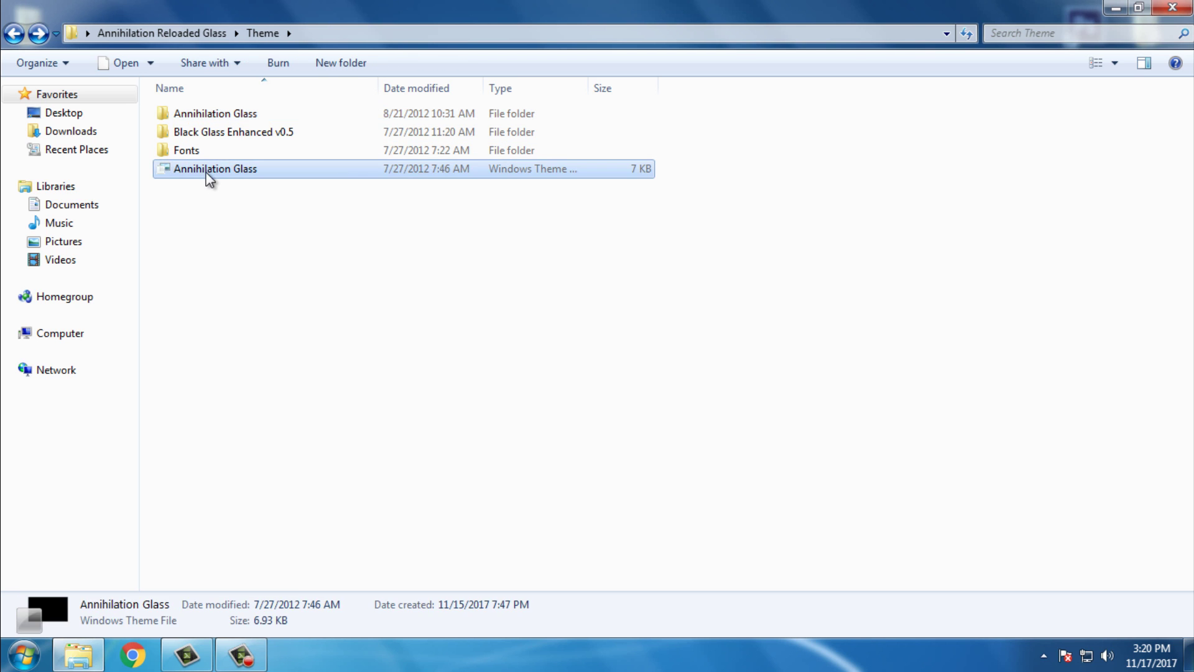
left_click(226, 121)
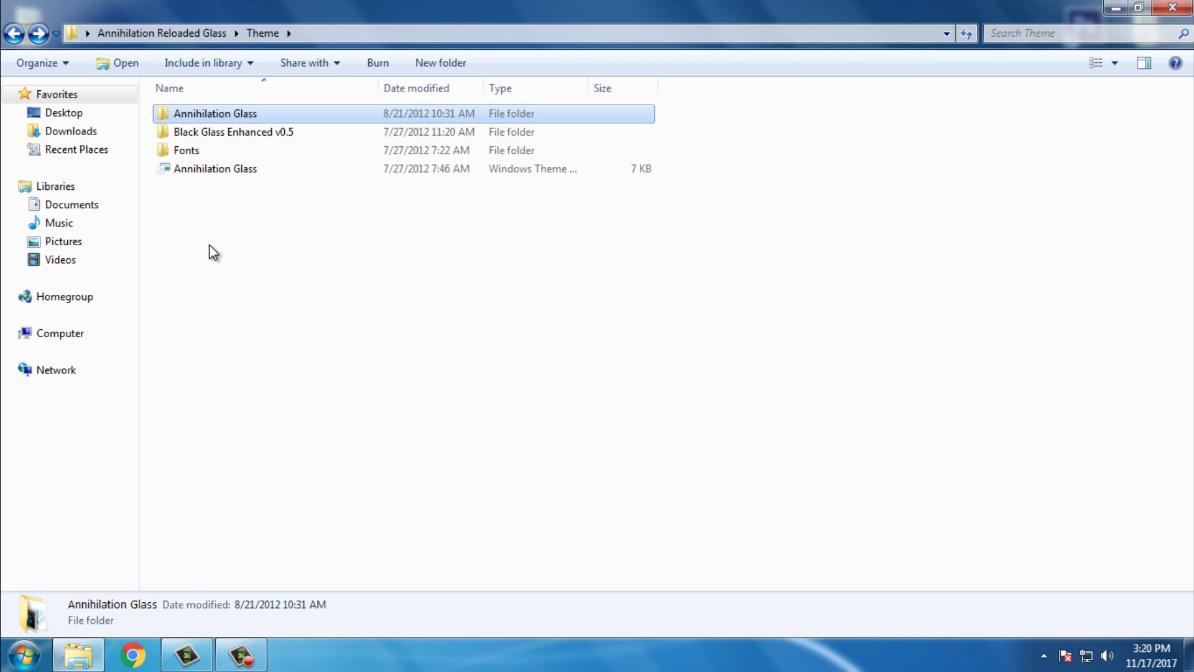
left_click(213, 170, "ctrl")
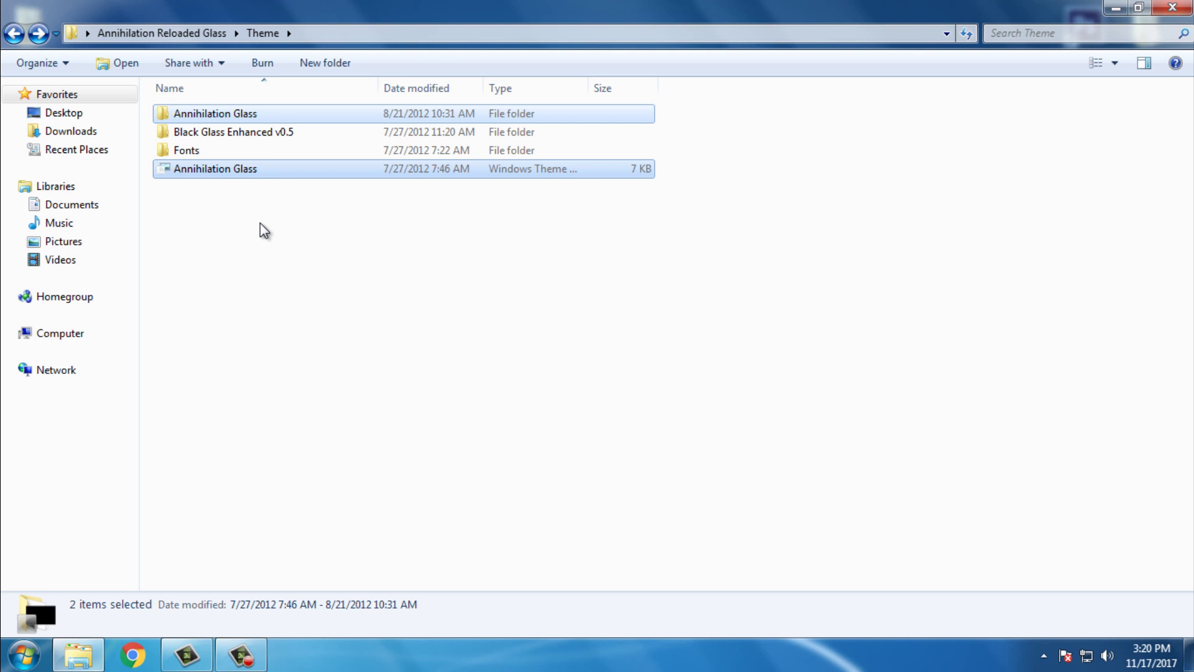
right_click(250, 171)
Step: Copy both items and navigate to C:\Windows\Resources\Themes
left_click(319, 358)
left_click(95, 333)
double_click(332, 142)
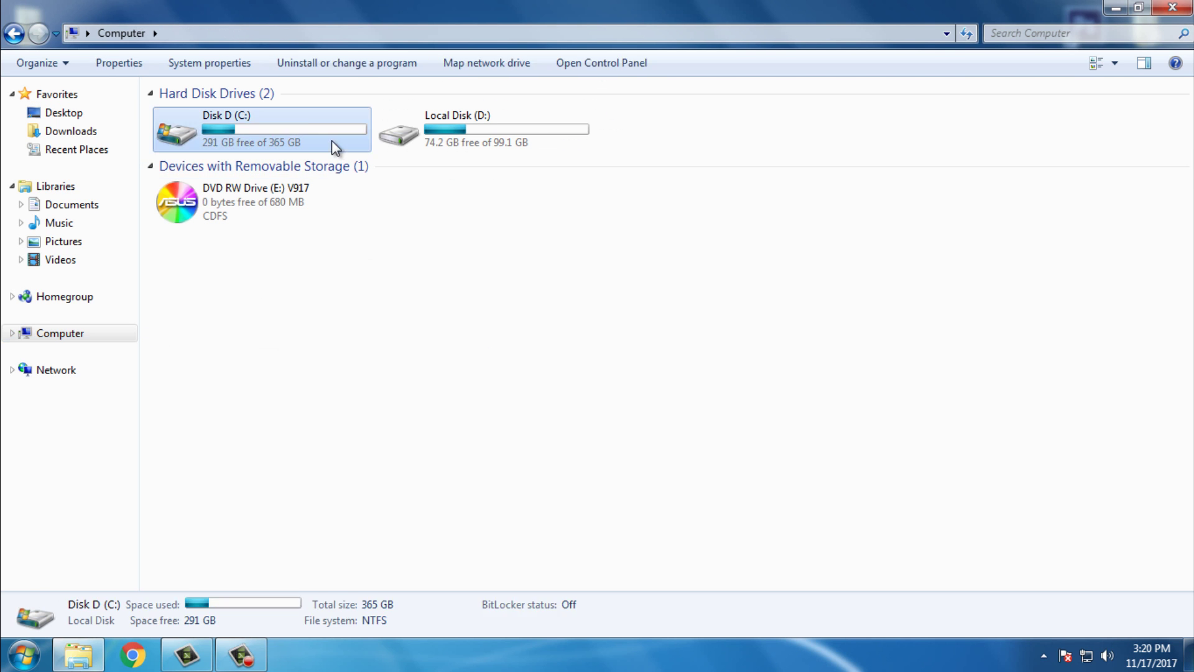
double_click(262, 221)
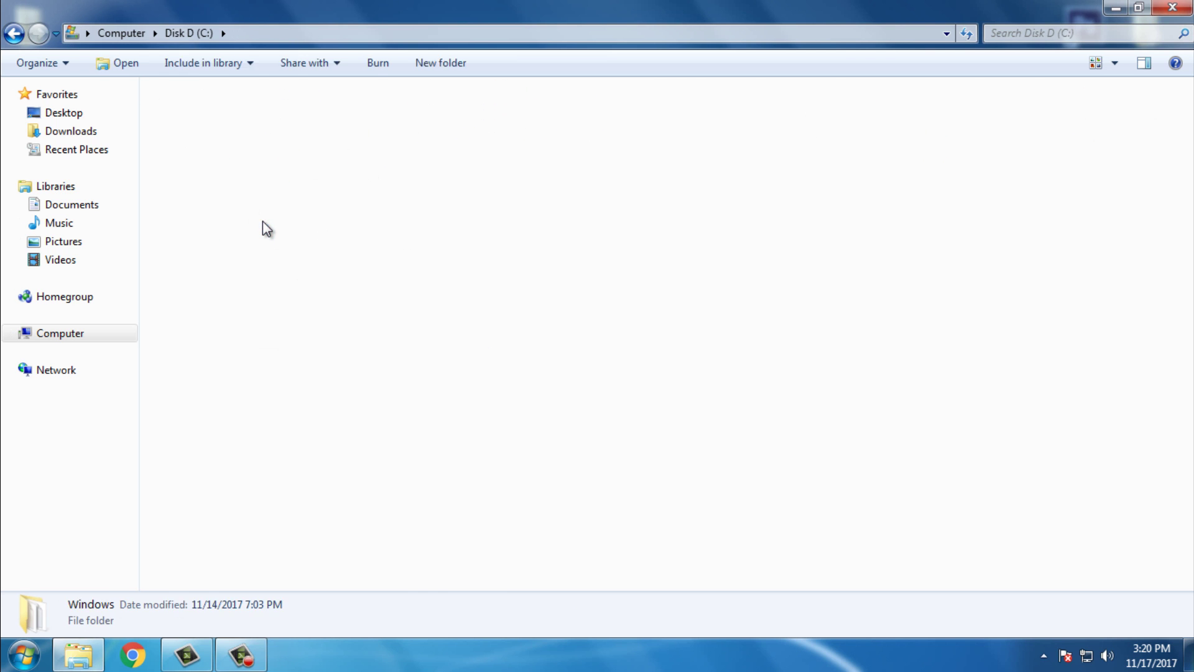
scroll(261, 180, "down", 10)
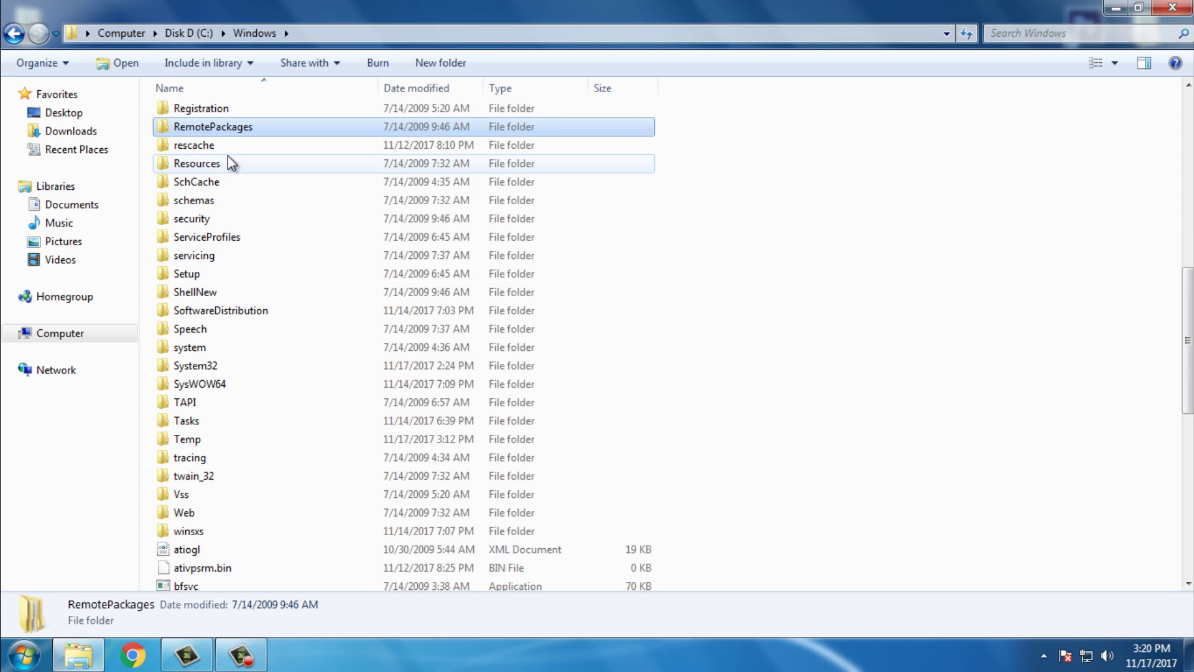
double_click(218, 159)
double_click(225, 135)
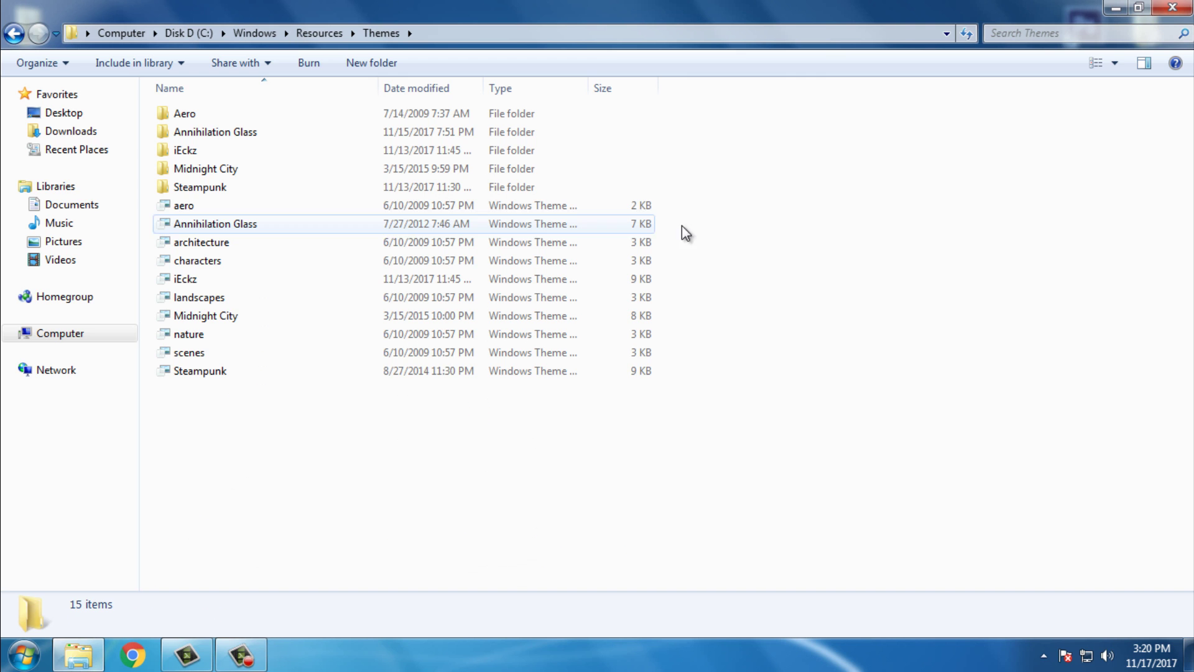
Step: Paste into Themes and cancel the file conflict, keeping the existing theme files
right_click(816, 214)
mouse_move(858, 248)
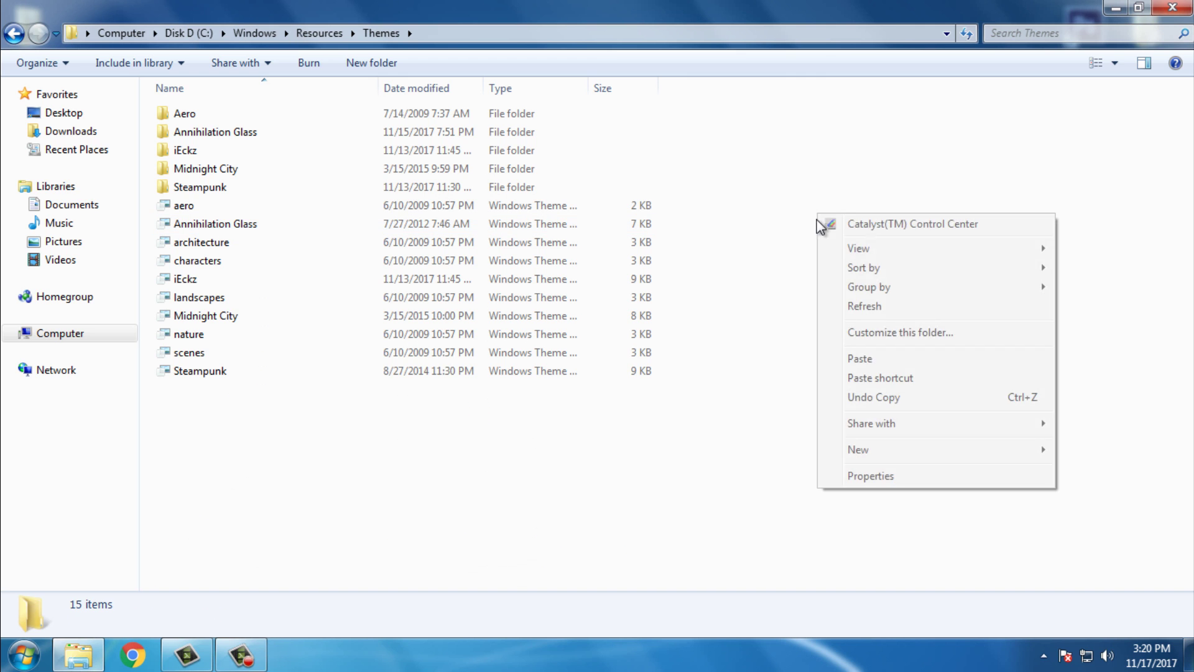
left_click(858, 358)
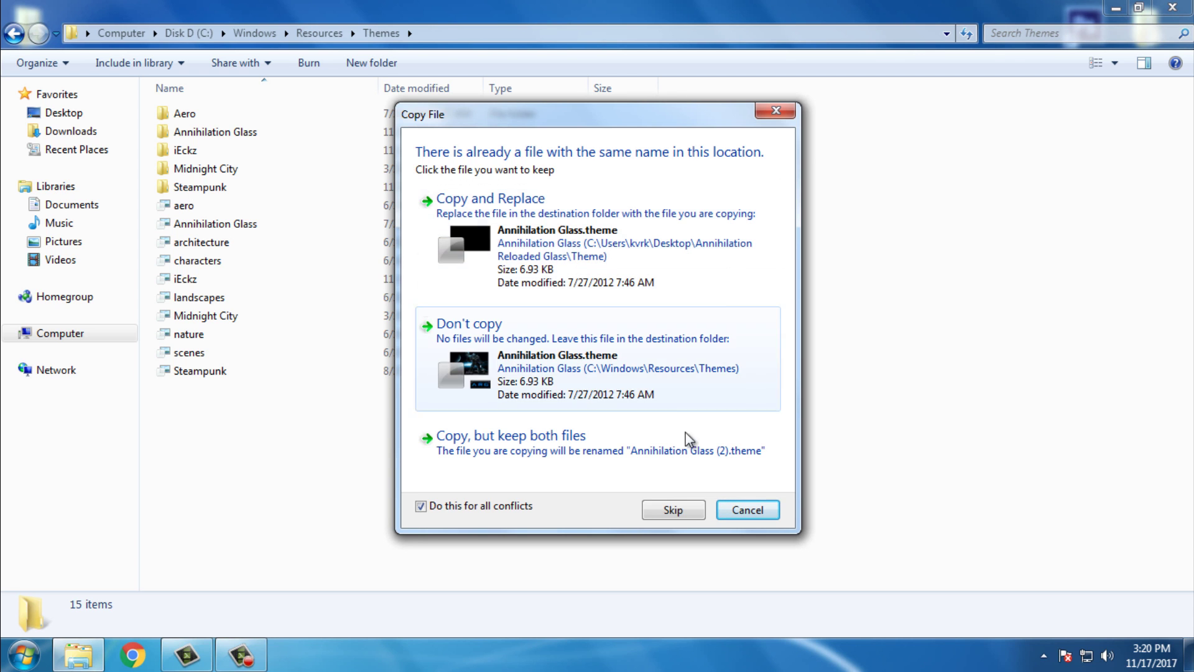
left_click(746, 510)
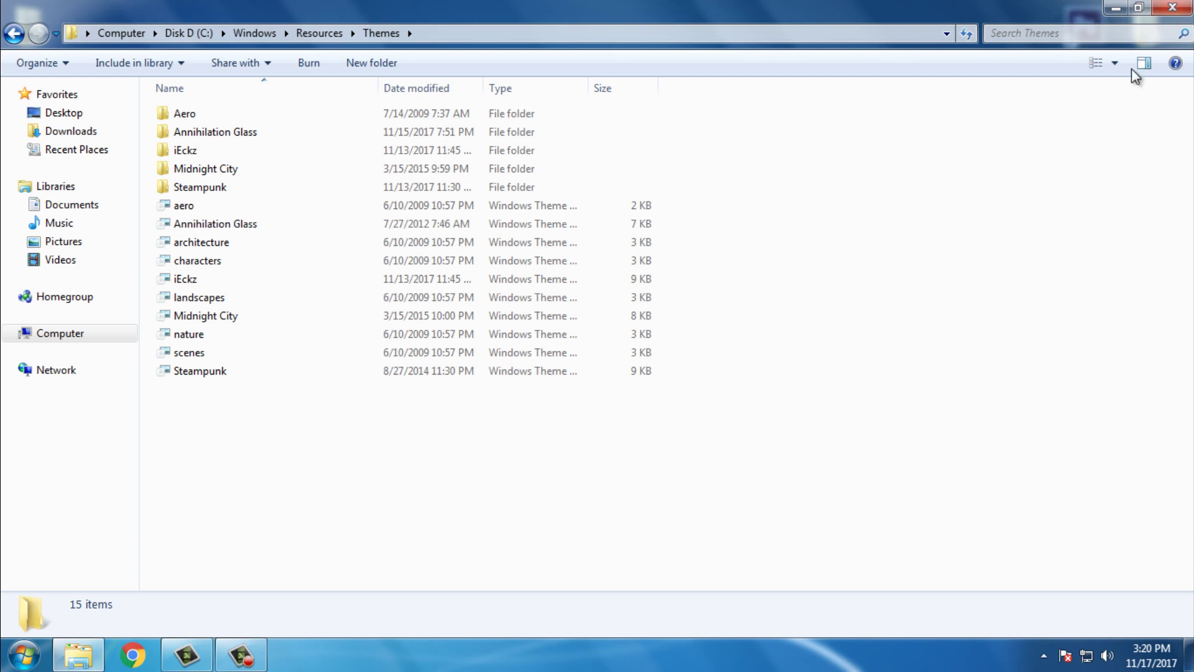
Step: Apply Annihilation Glass from Personalization's Installed Themes list
left_click(1171, 8)
right_click(648, 203)
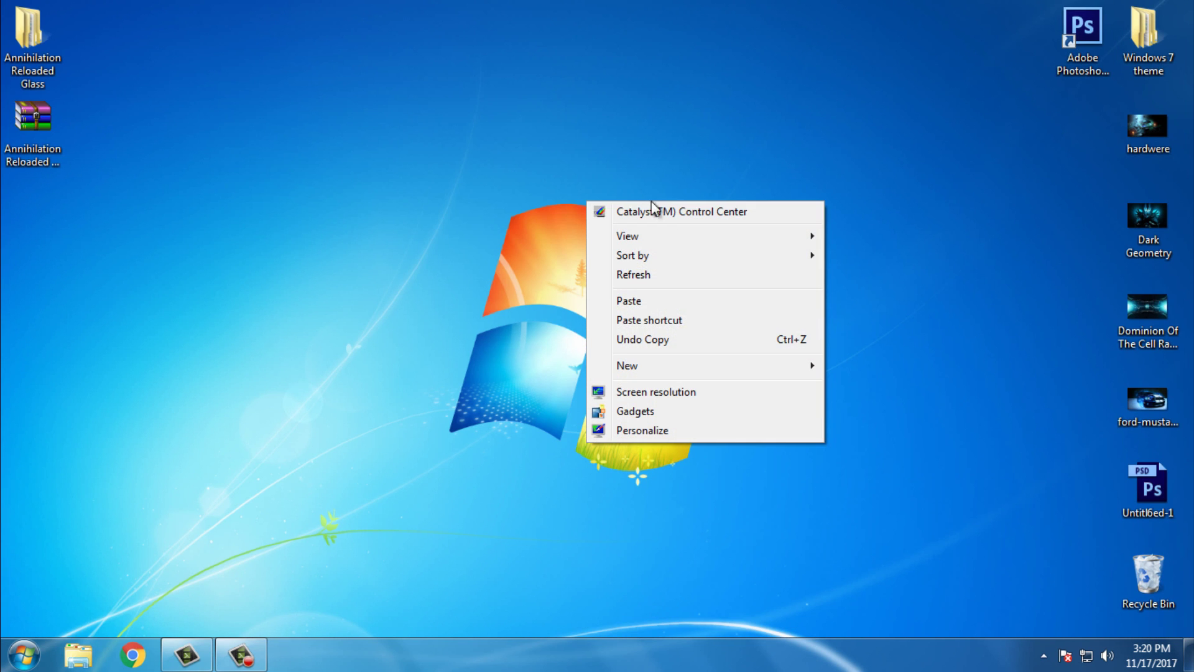
left_click(654, 432)
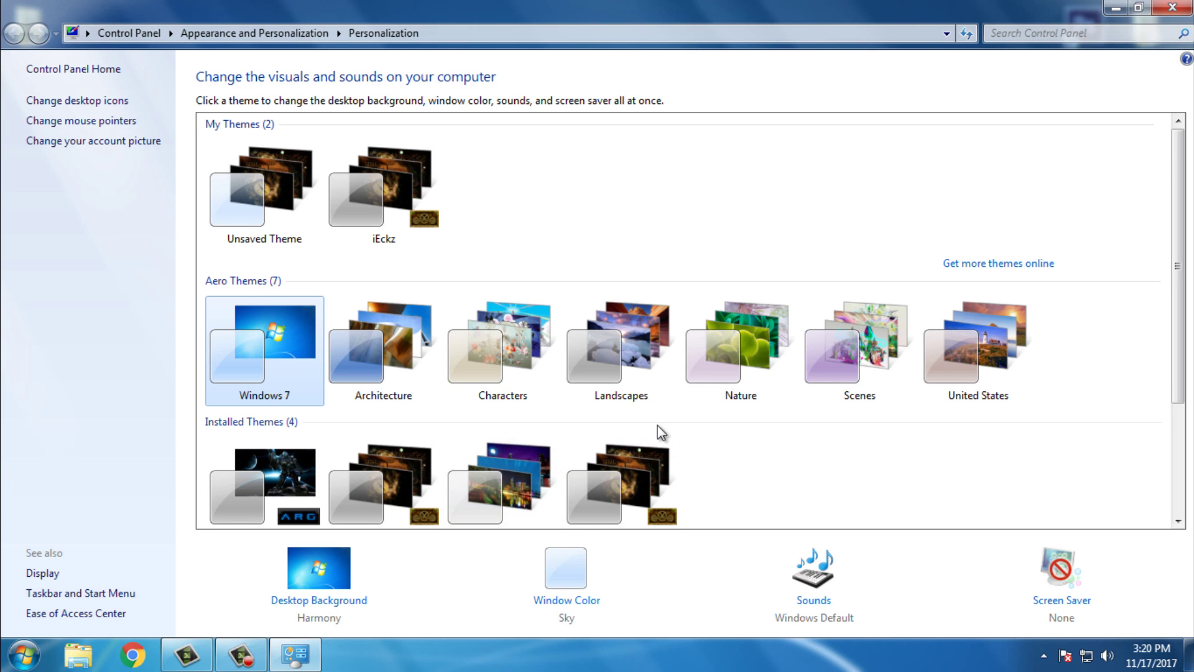
scroll(678, 431, "down", 2)
scroll(681, 435, "down", 2)
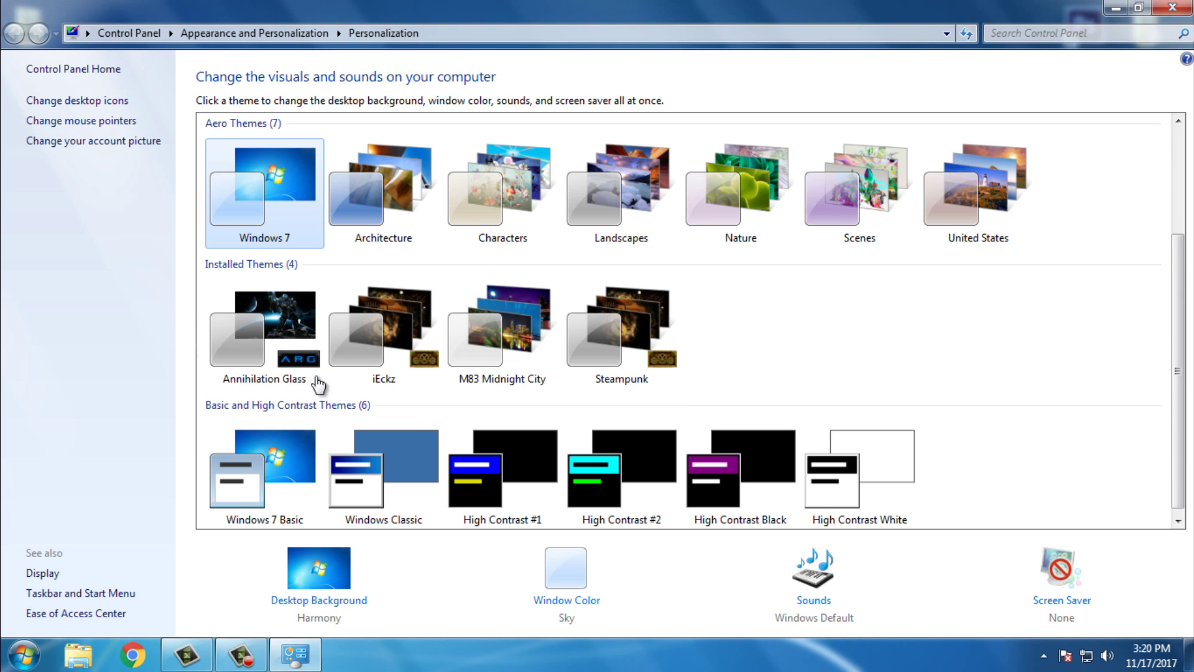
left_click(271, 335)
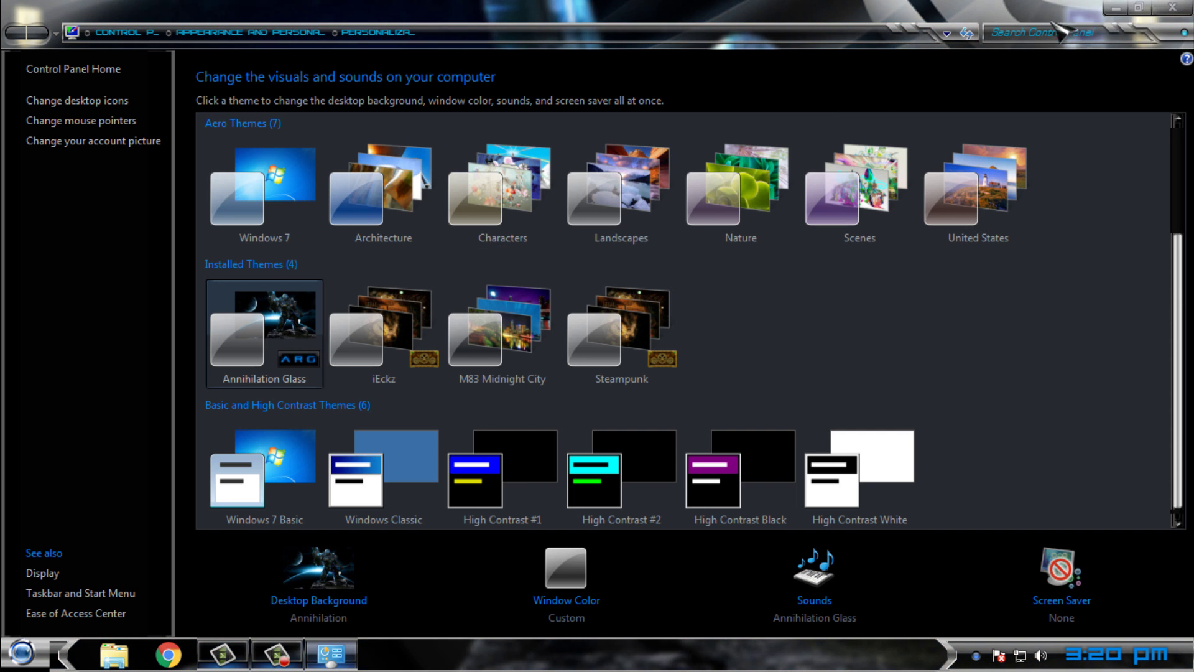
Step: Close Personalization and refresh the desktop
left_click(1172, 9)
right_click(390, 84)
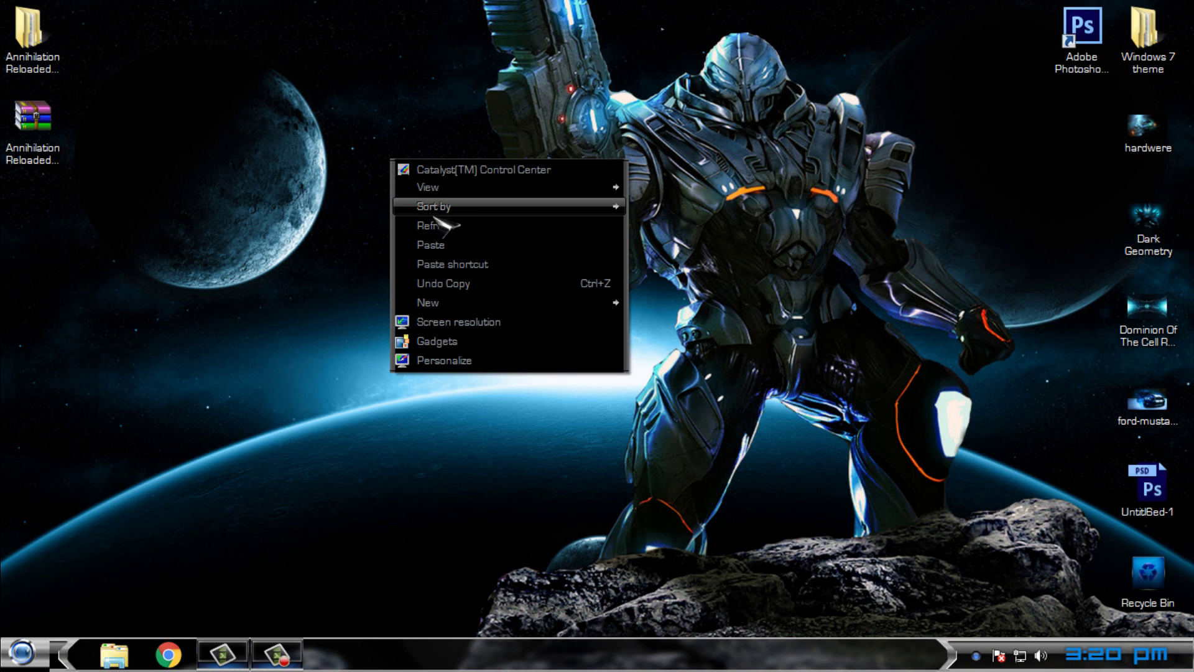
left_click(459, 154)
Step: Open a Computer window, restore it from maximized, resize it and move it left
left_click(22, 652)
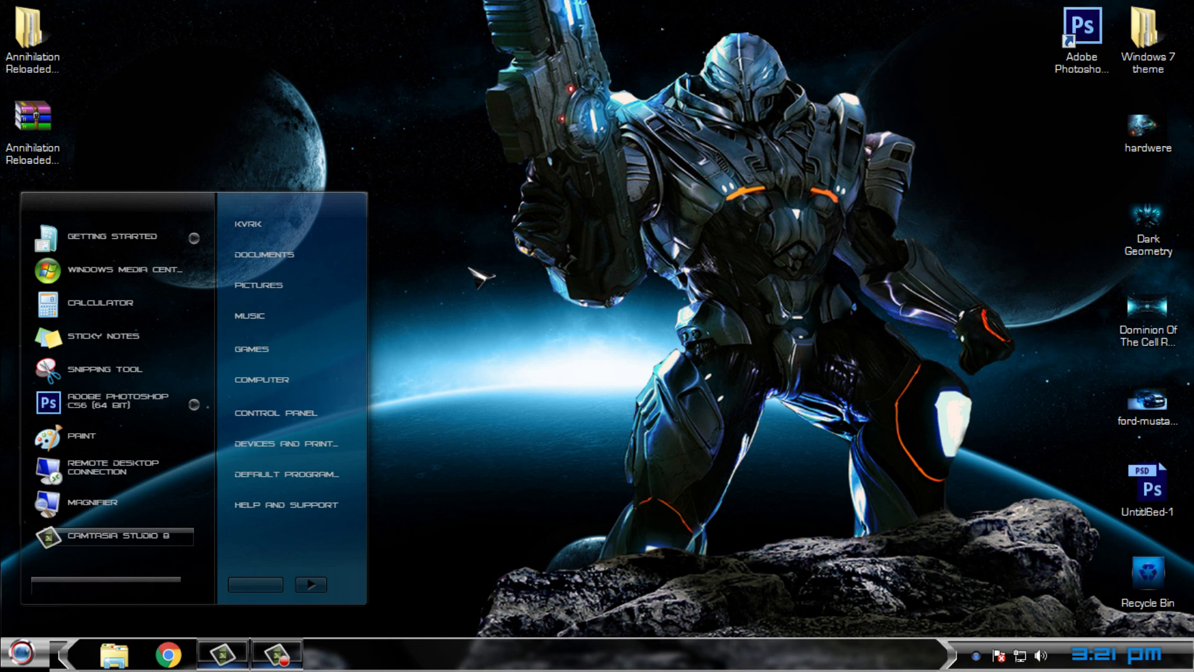
left_click(478, 277)
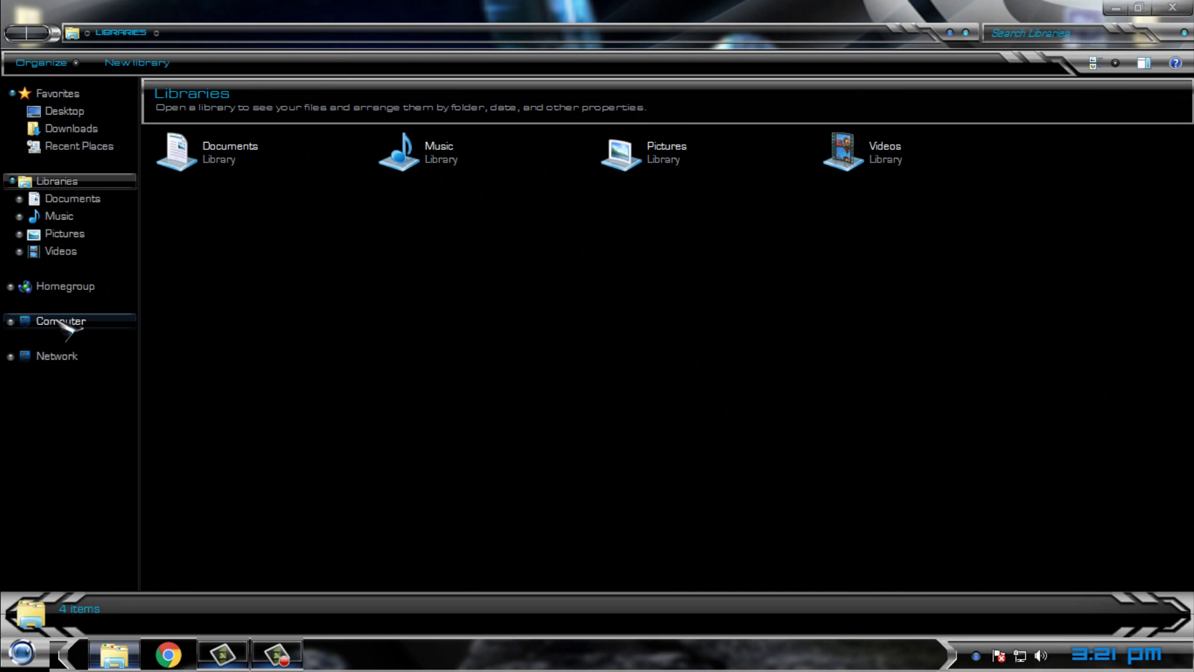
left_click(60, 320)
left_click_drag(675, 16, 666, 93)
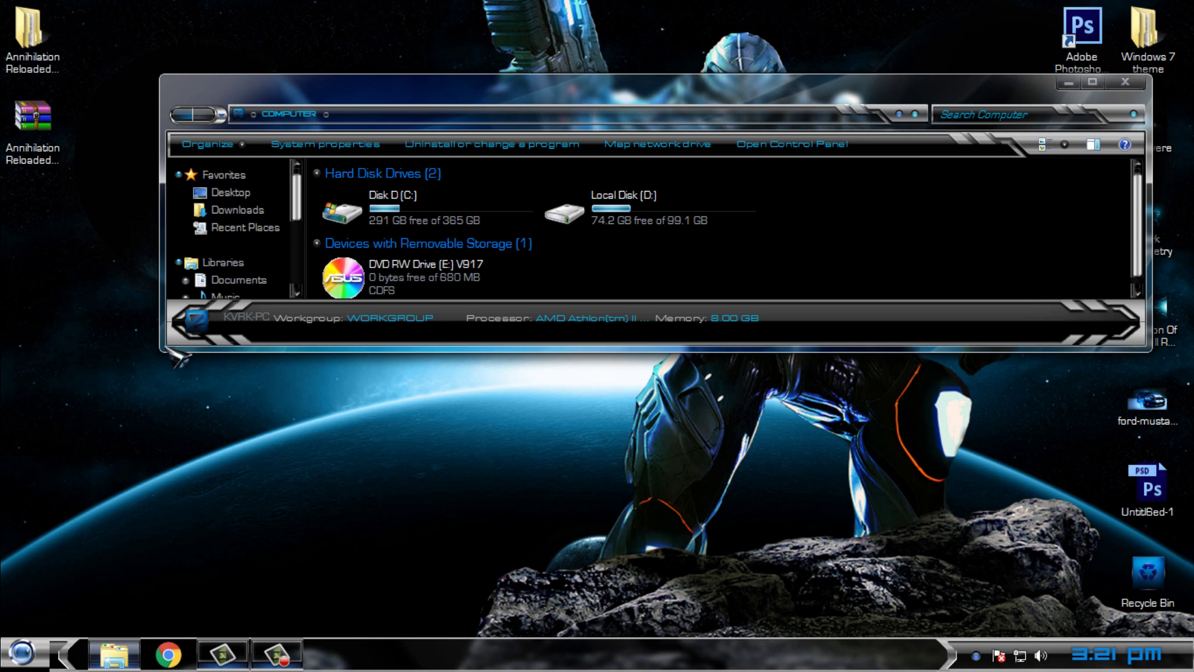
mouse_move(163, 421)
left_mouse_down()
mouse_move(367, 569)
mouse_move(274, 549)
left_mouse_up()
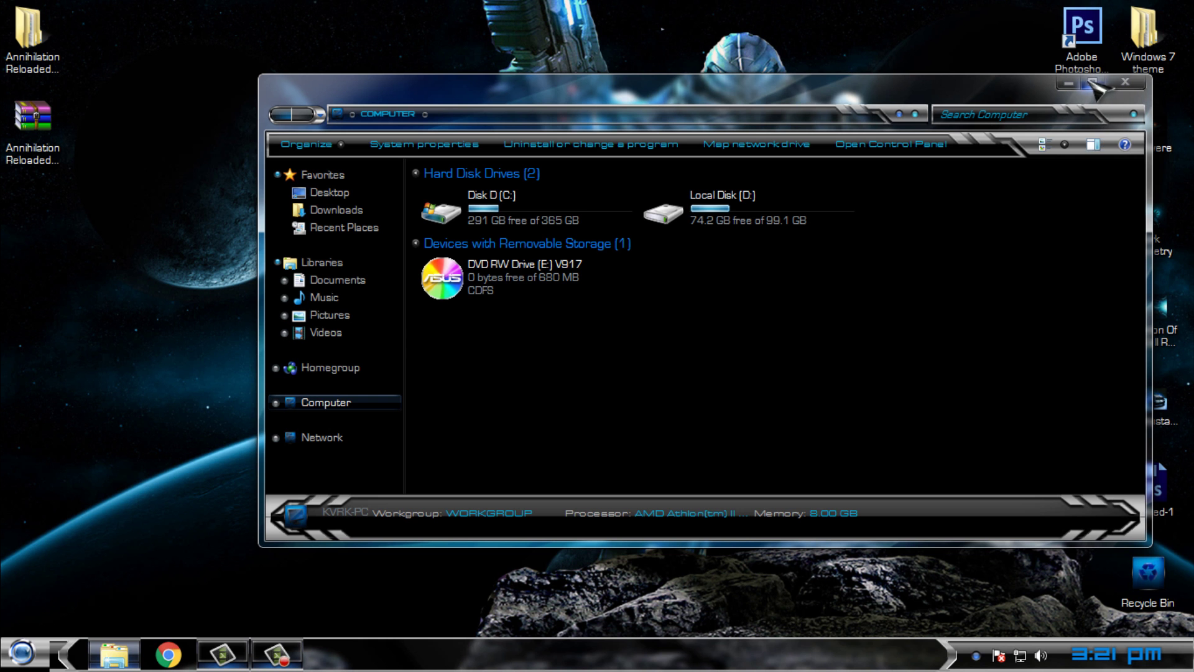
left_click_drag(977, 80, 962, 100)
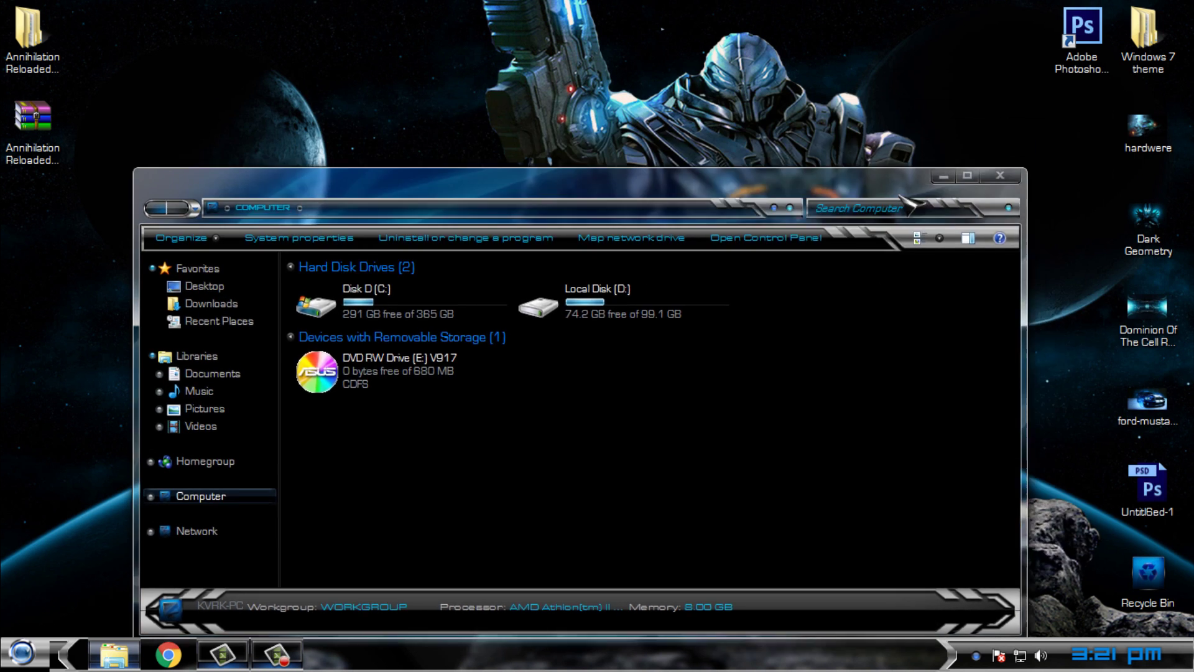
left_click_drag(1047, 124, 881, 107)
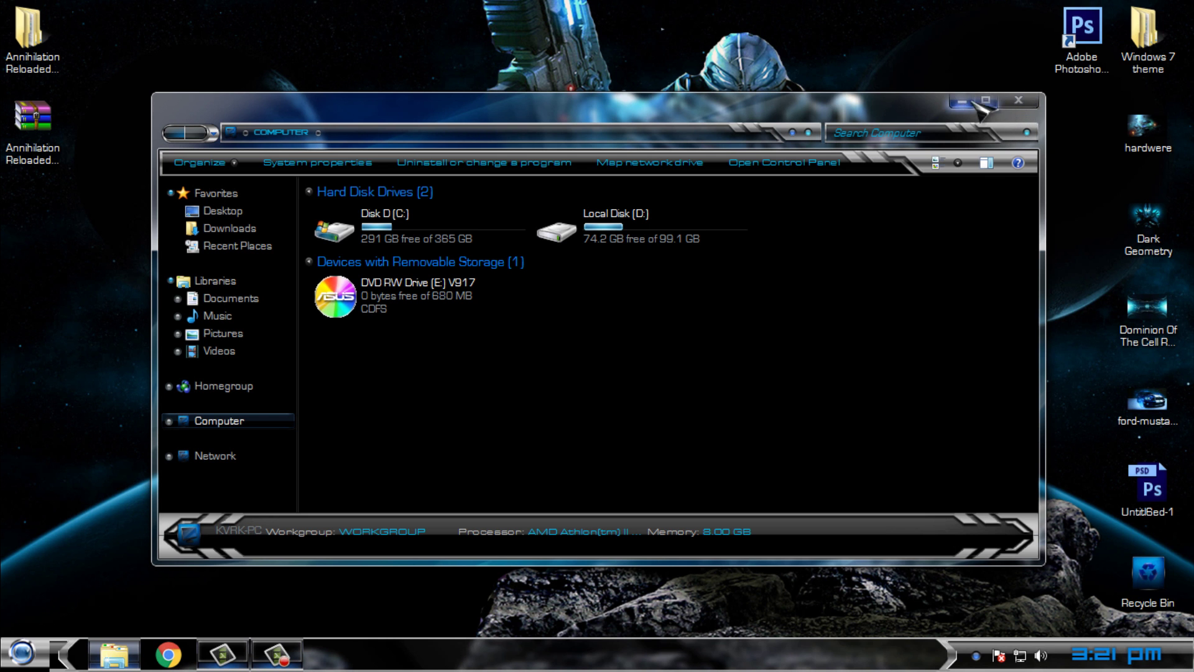
Step: Run BlackGlassEnhanced.exe from Theme\Black Glass Enhanced v0.5 and show the hidden tray icons
left_click(1017, 102)
double_click(28, 37)
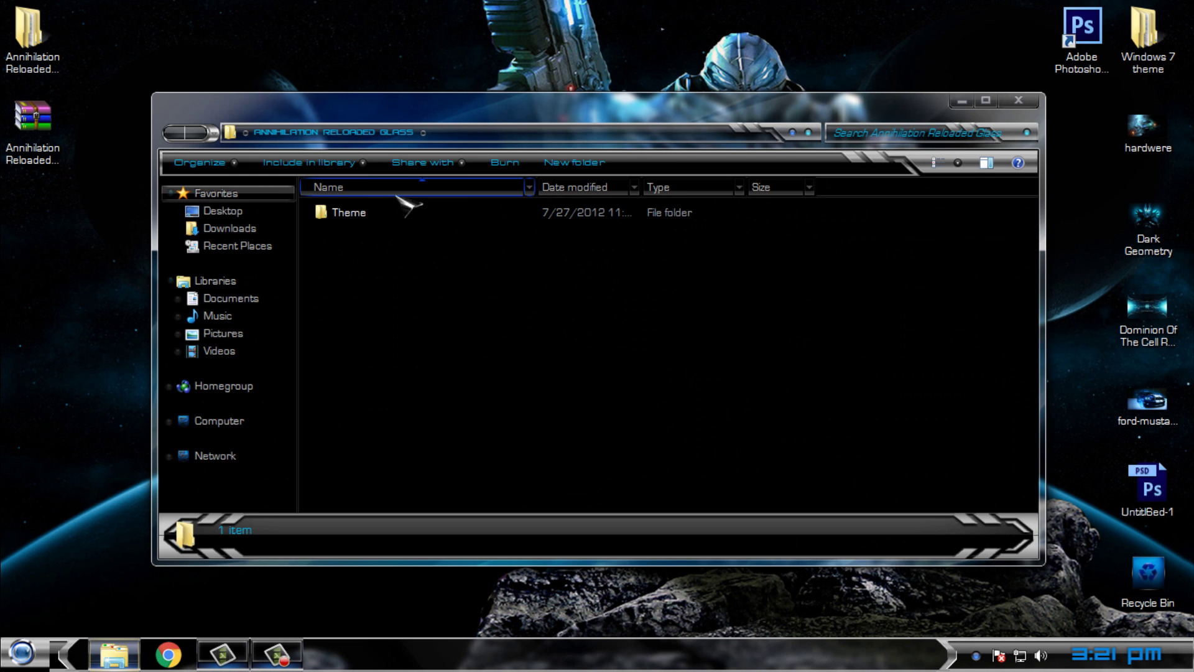
double_click(405, 214)
double_click(398, 232)
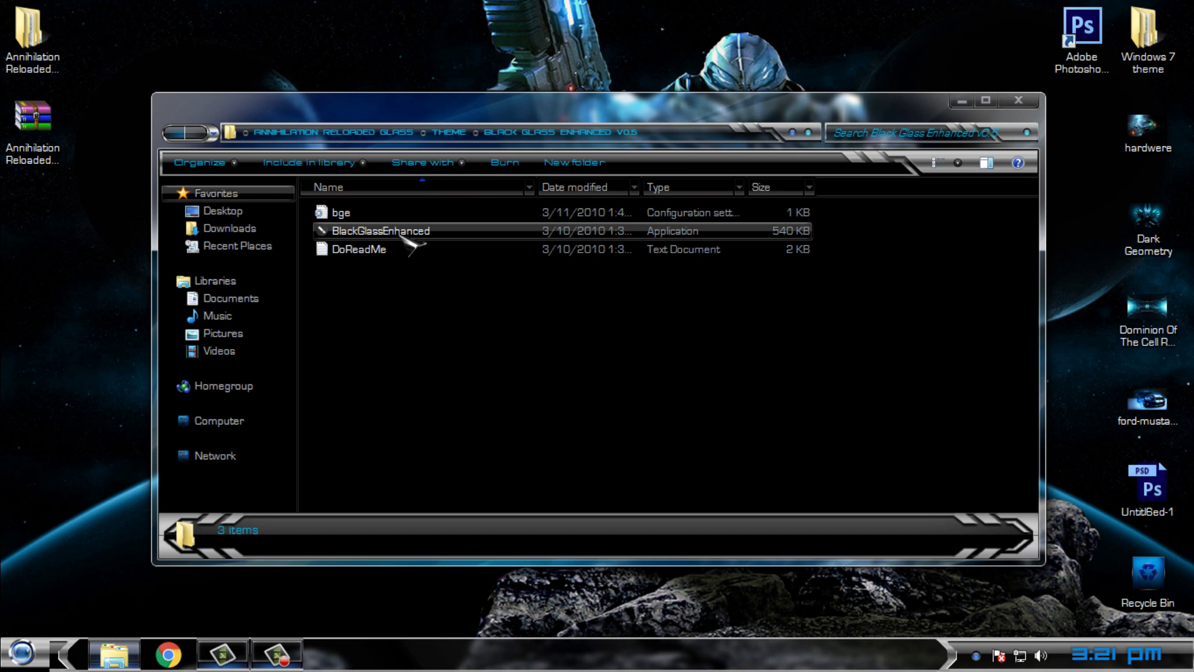
left_click(401, 236)
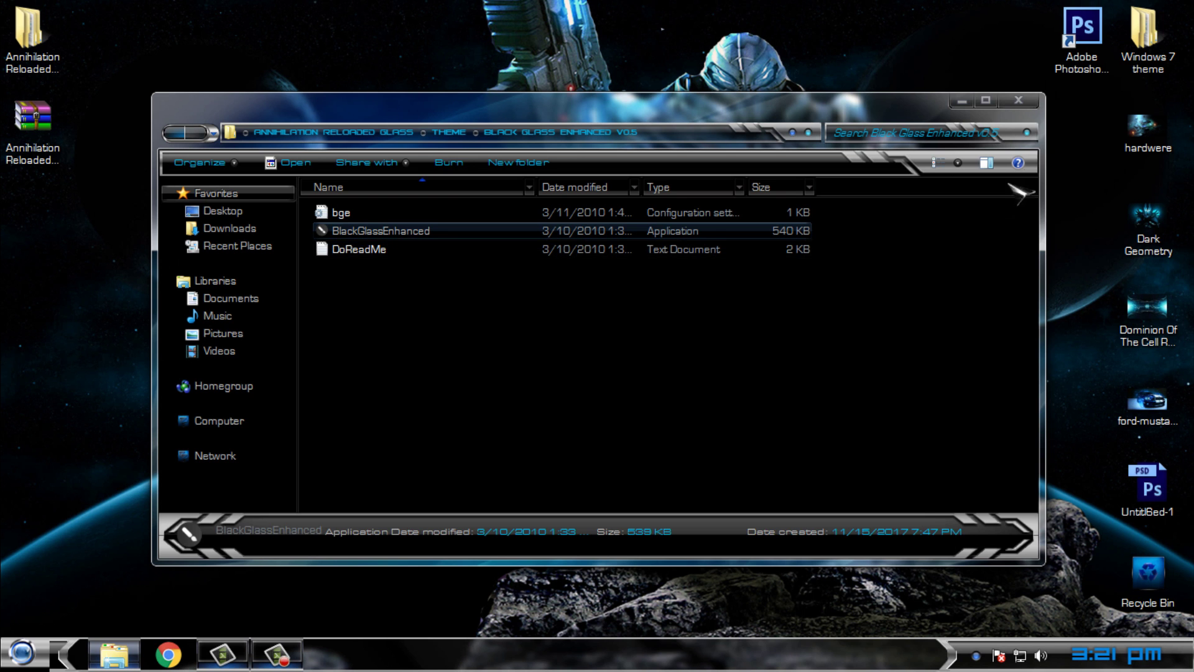
left_click(1026, 103)
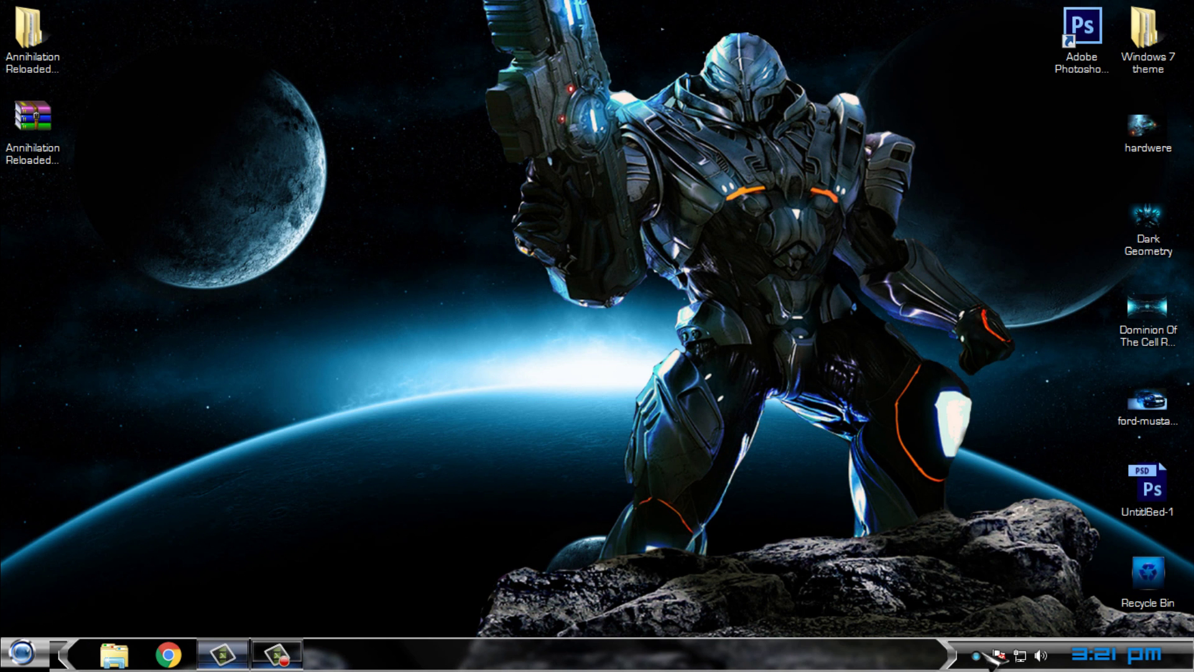
left_click(984, 654)
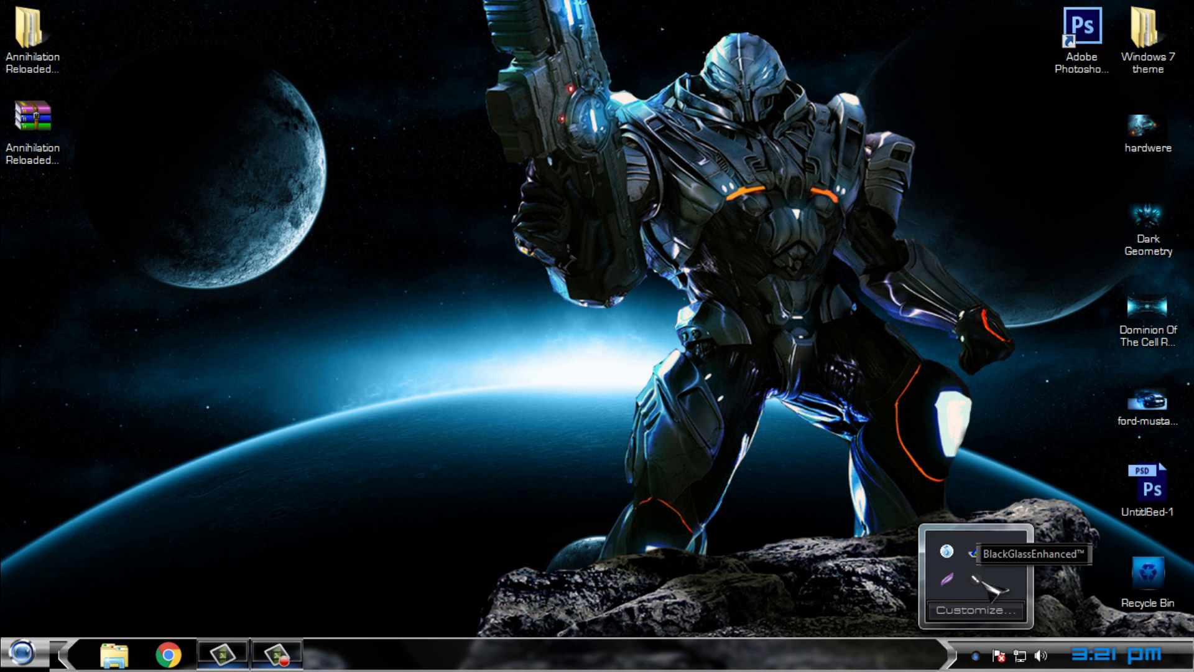
Step: Open BlackGlassEnhanced Options and edit the explorer.exe and cmd.exe process entries
right_click(974, 577)
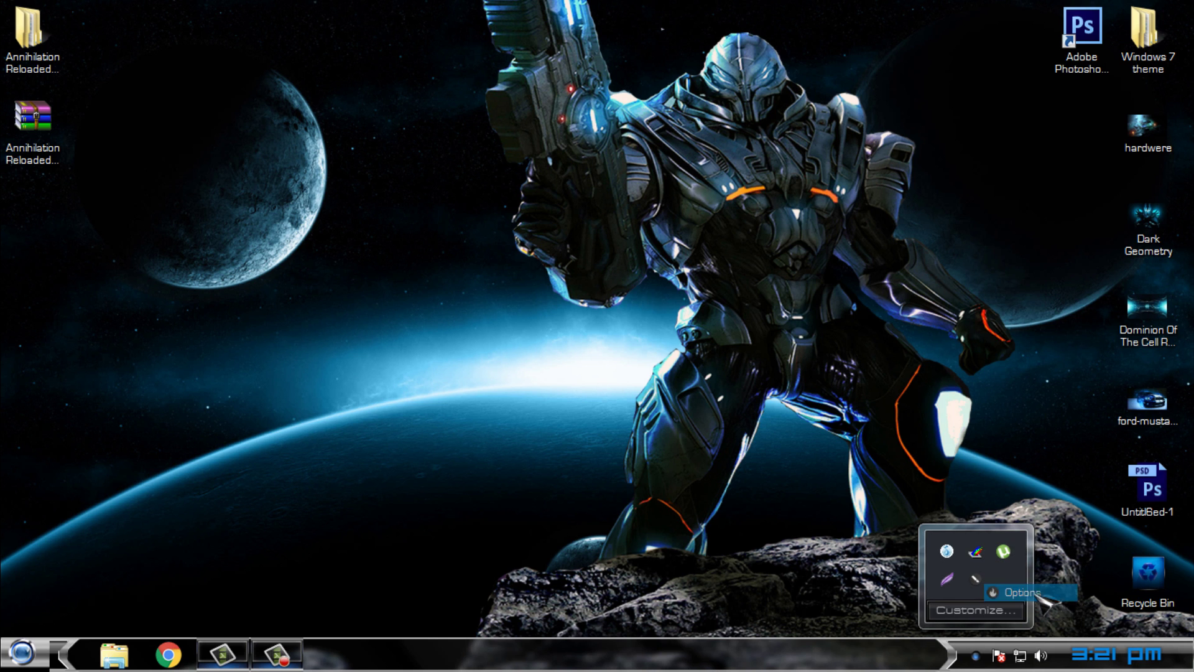
left_click(1023, 592)
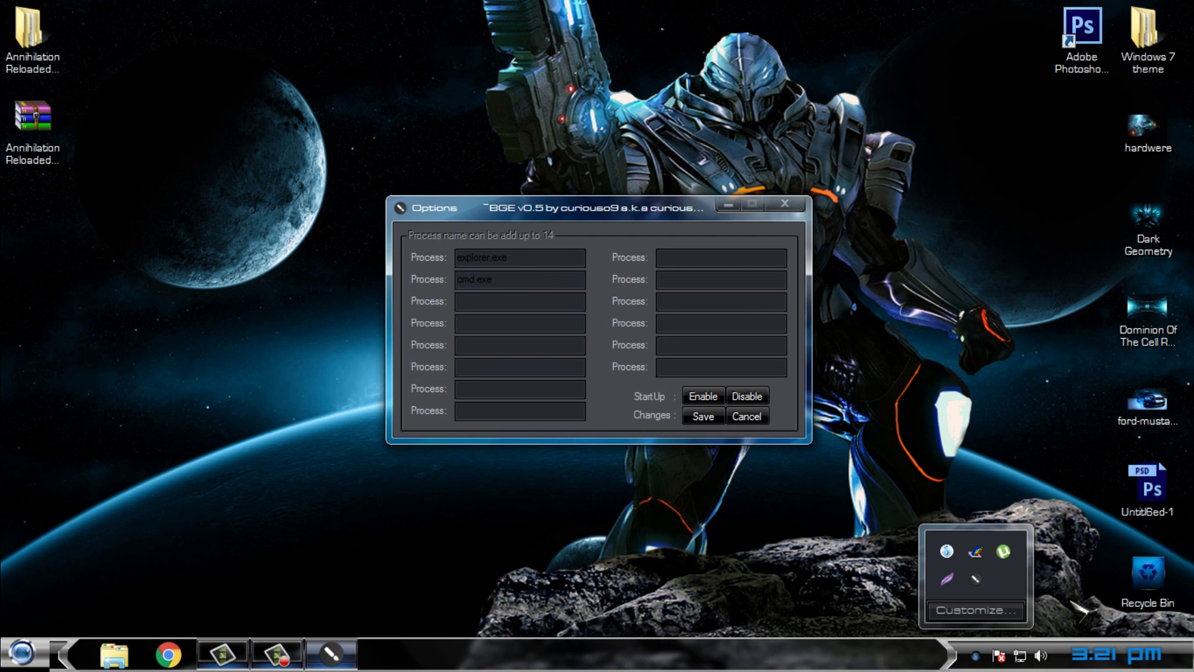
left_click(561, 255)
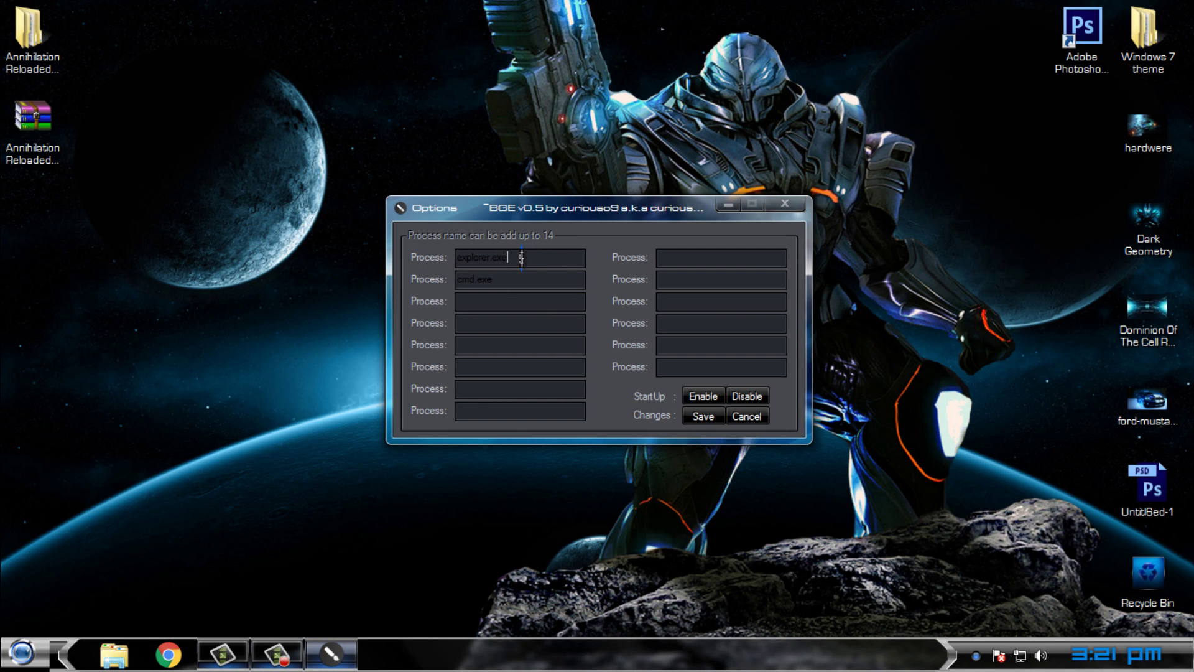
left_click_drag(483, 279, 508, 279)
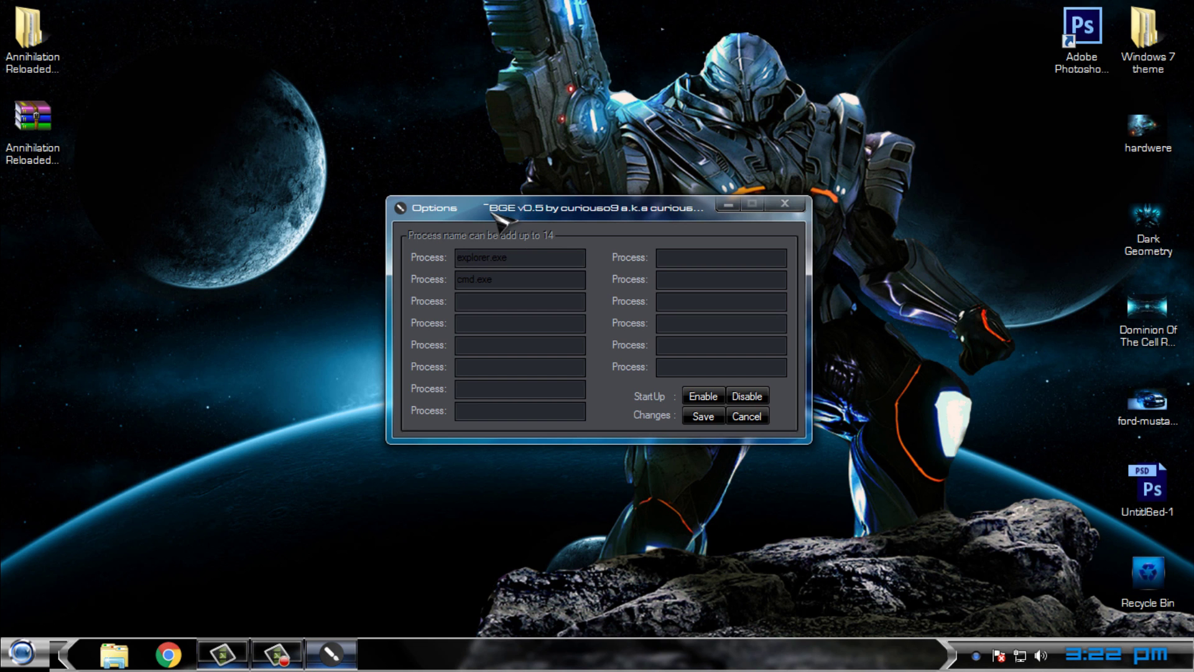
left_click_drag(547, 214, 567, 234)
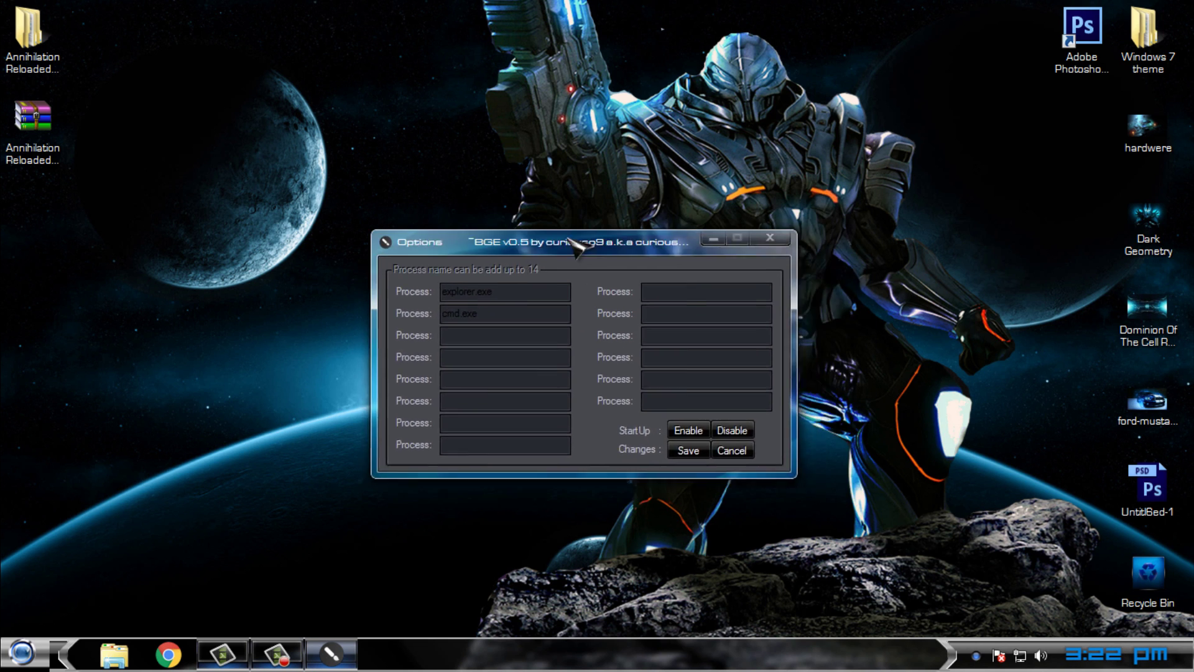
double_click(543, 278)
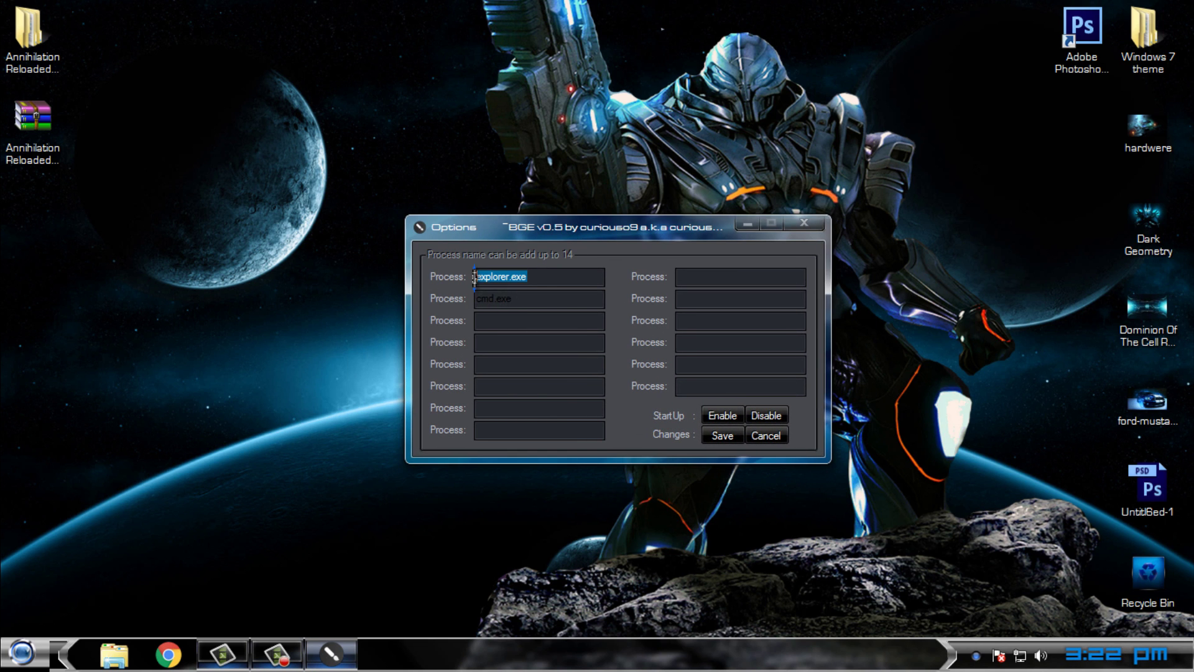
left_click(543, 278)
double_click(489, 299)
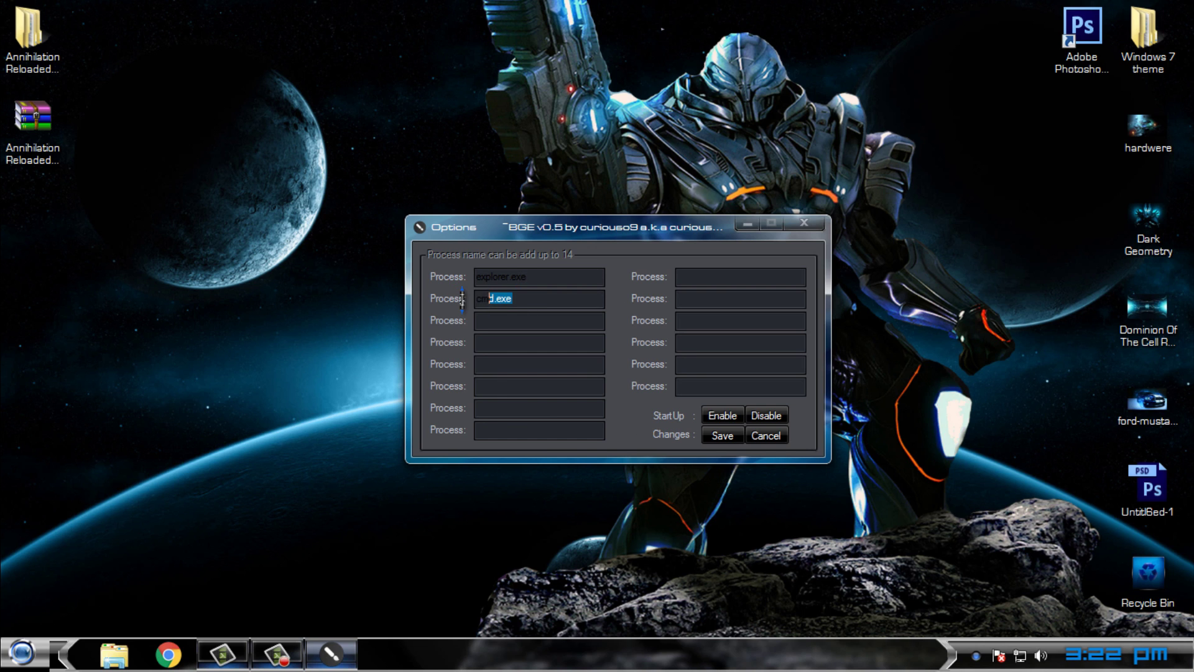
left_click(526, 300)
key("ctrl+a")
key("BackSpace")
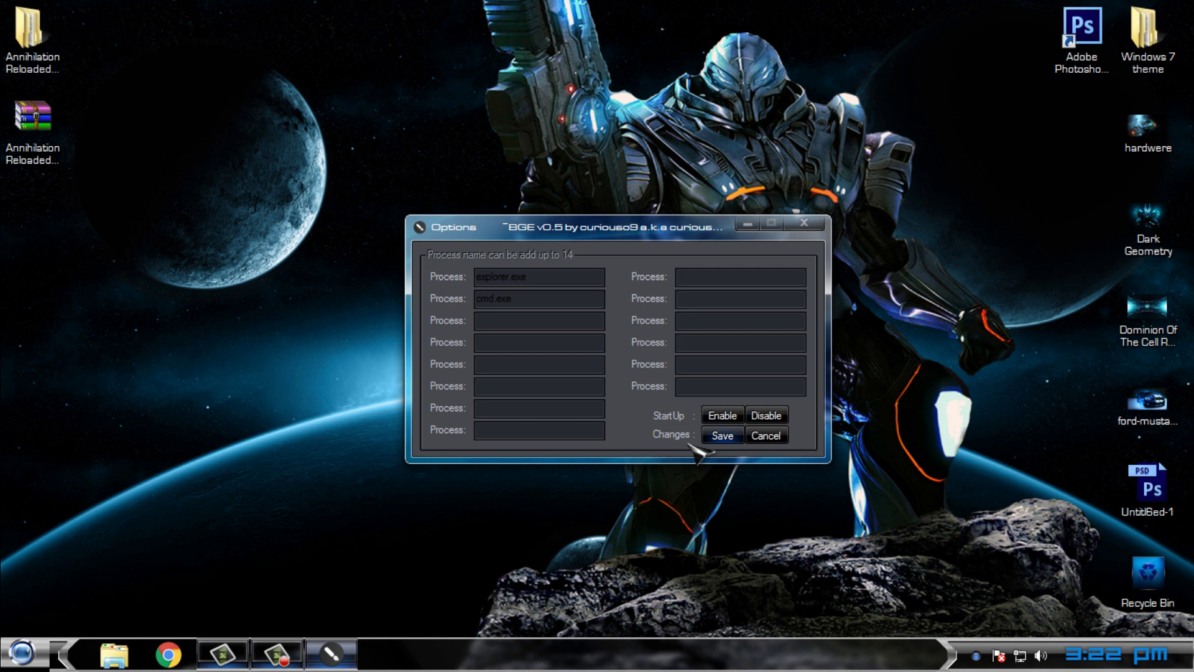
Step: Save the BGE process settings and preview full glass on a Computer window
left_click(735, 439)
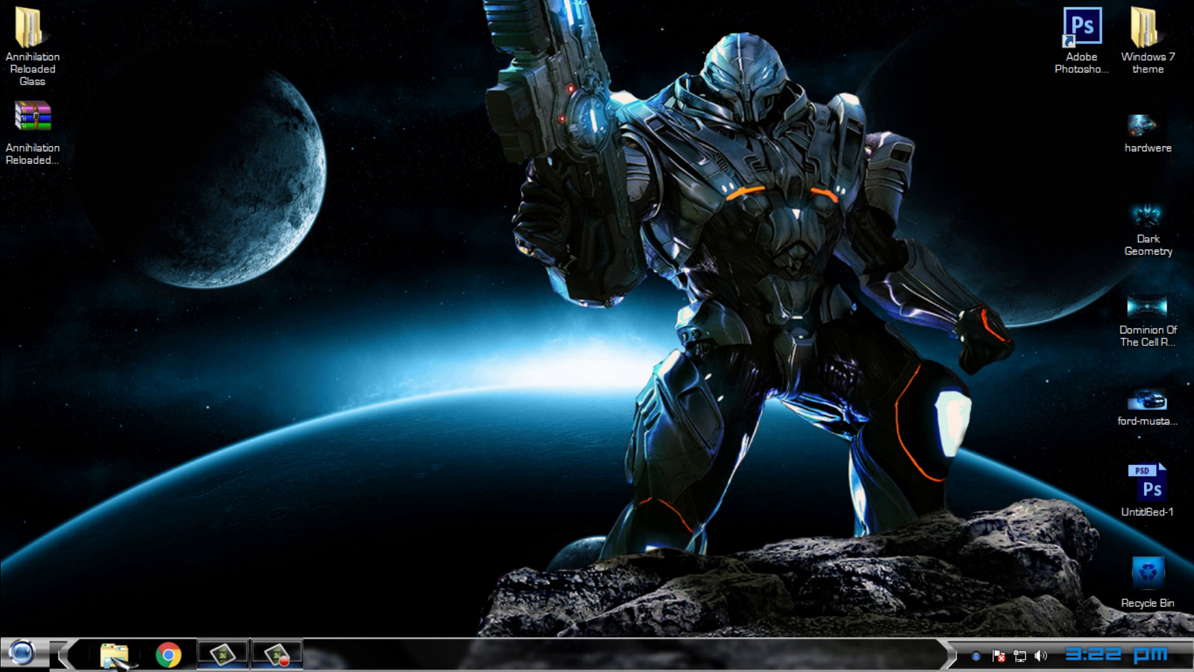
left_click(115, 652)
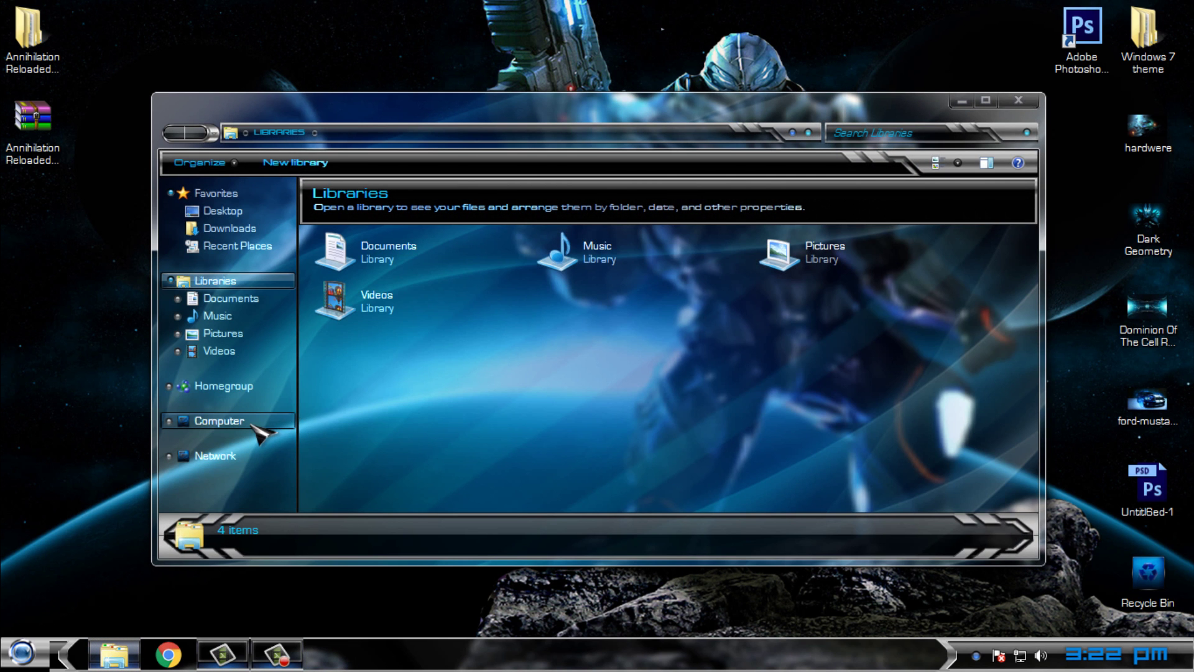
left_click(212, 420)
mouse_move(594, 108)
left_mouse_down()
mouse_move(617, 81)
mouse_move(634, 100)
left_mouse_up()
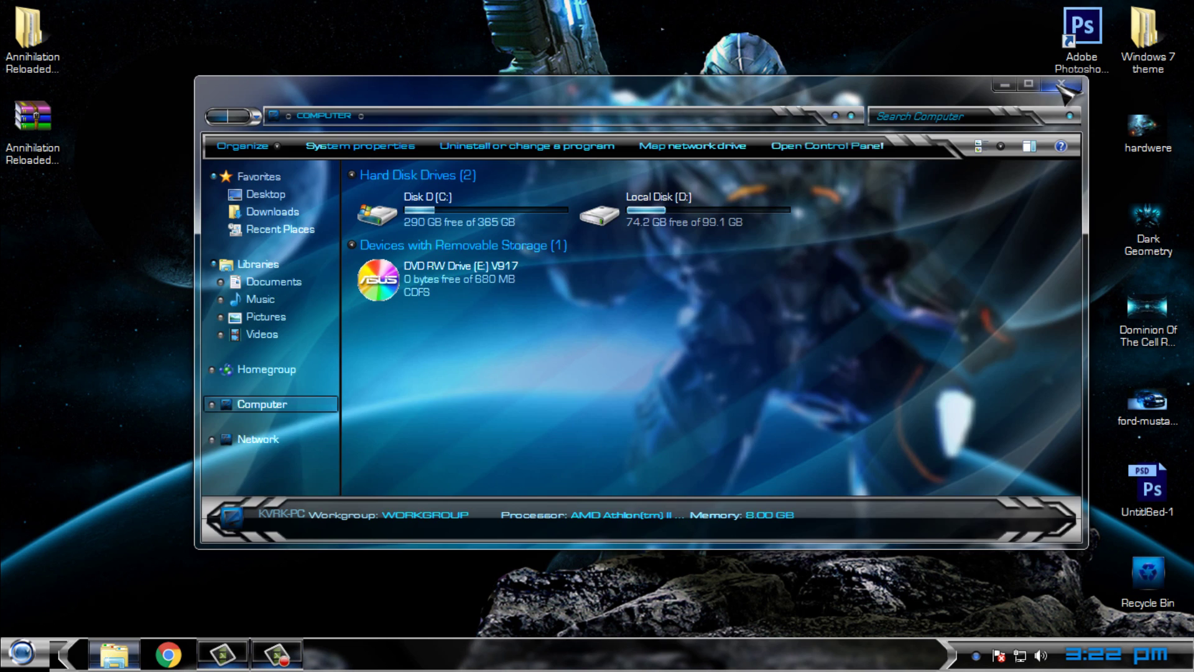
left_click(1061, 83)
Step: Dismiss the desktop menu, then open and close a Libraries window
right_click(555, 175)
left_click(579, 241)
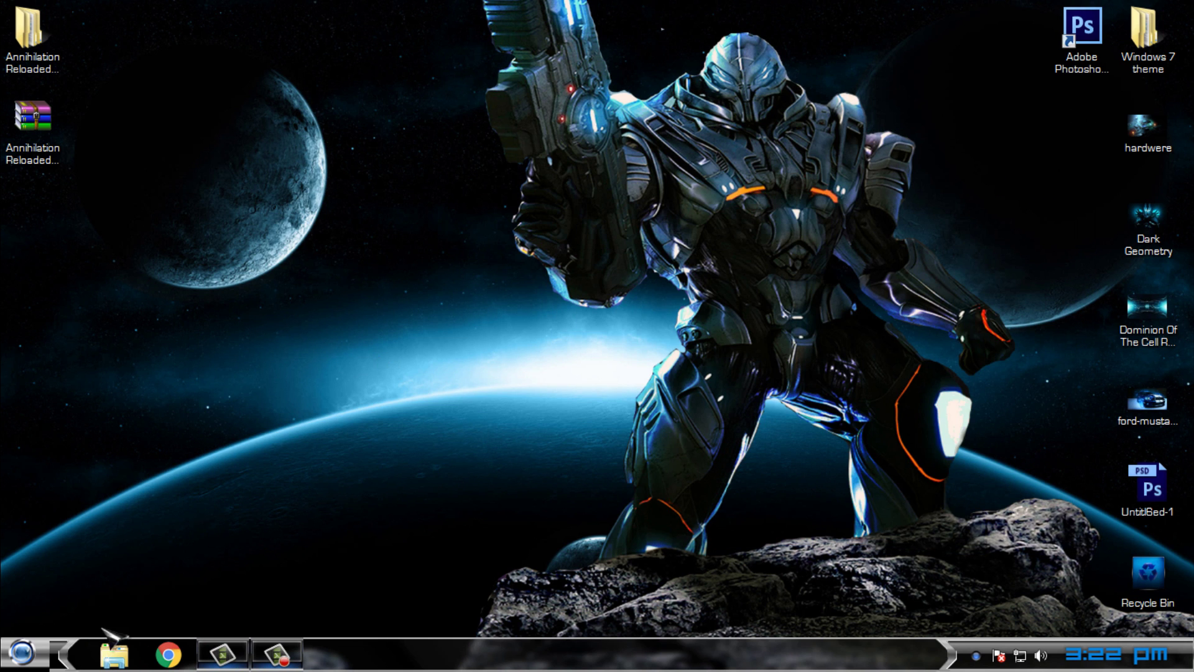
left_click(114, 653)
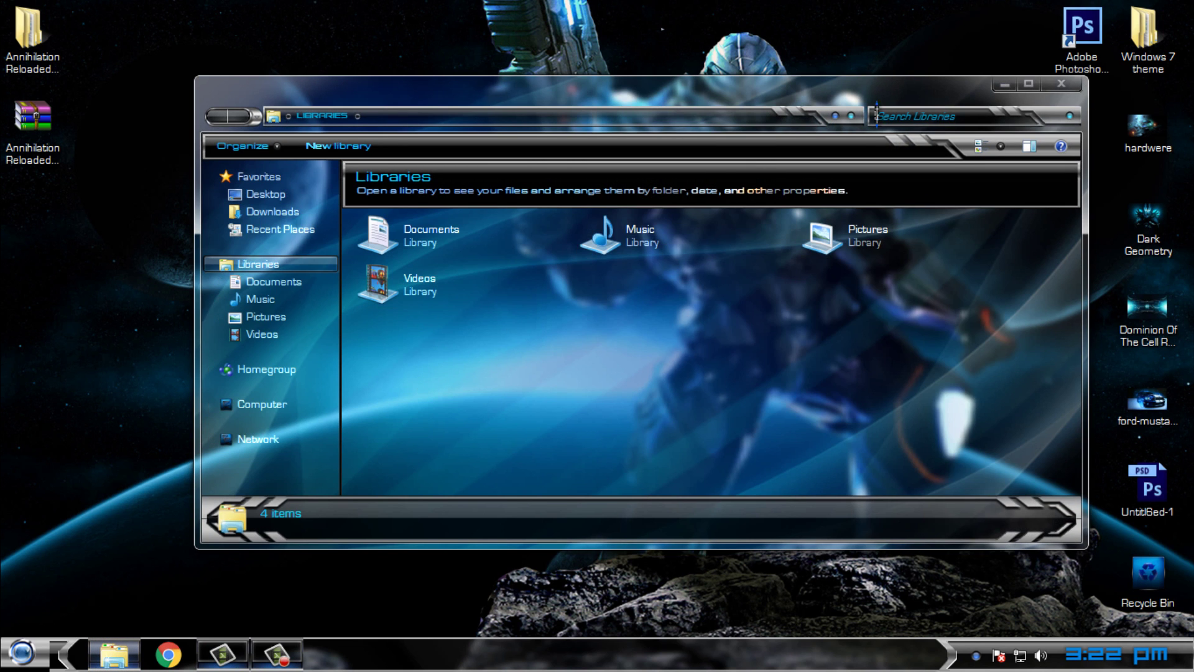
left_click(1062, 85)
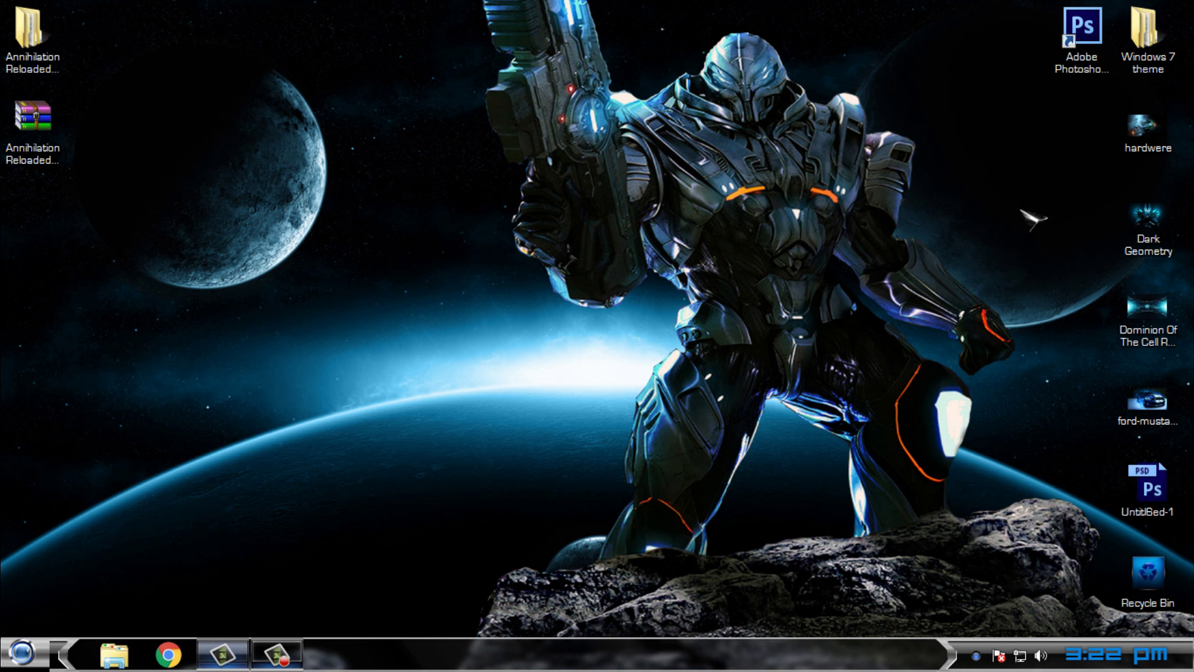
Step: Set the hardwere robot image as the desktop background in Photo Viewer, then minimize it
right_click(521, 130)
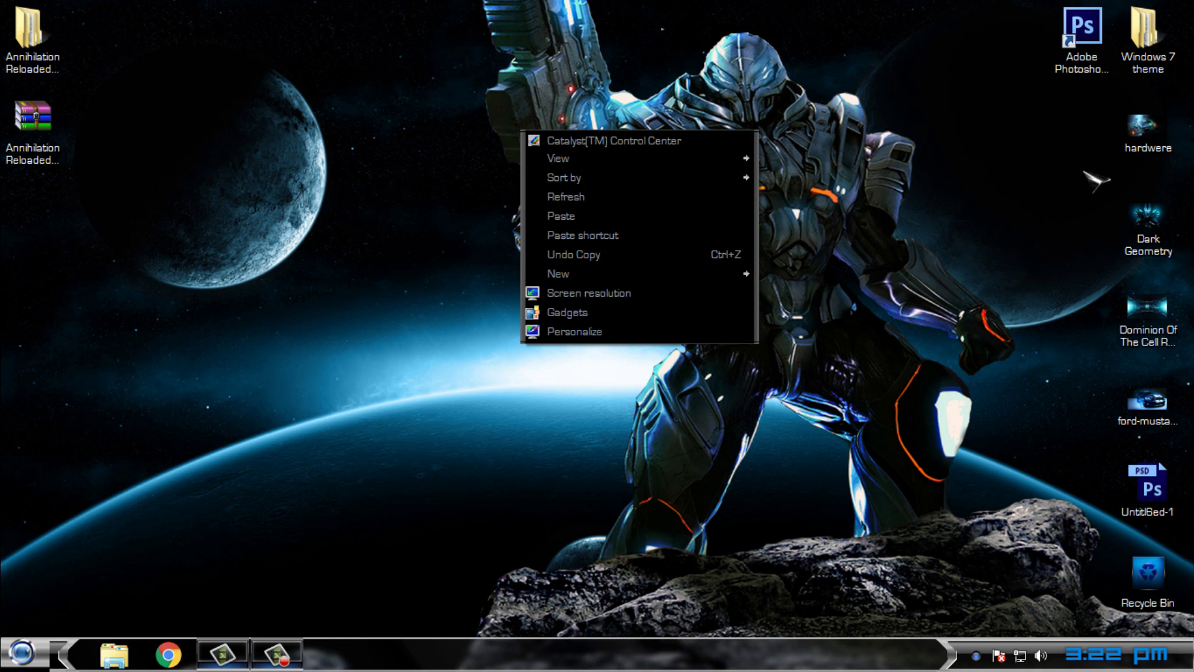
left_click(1144, 156)
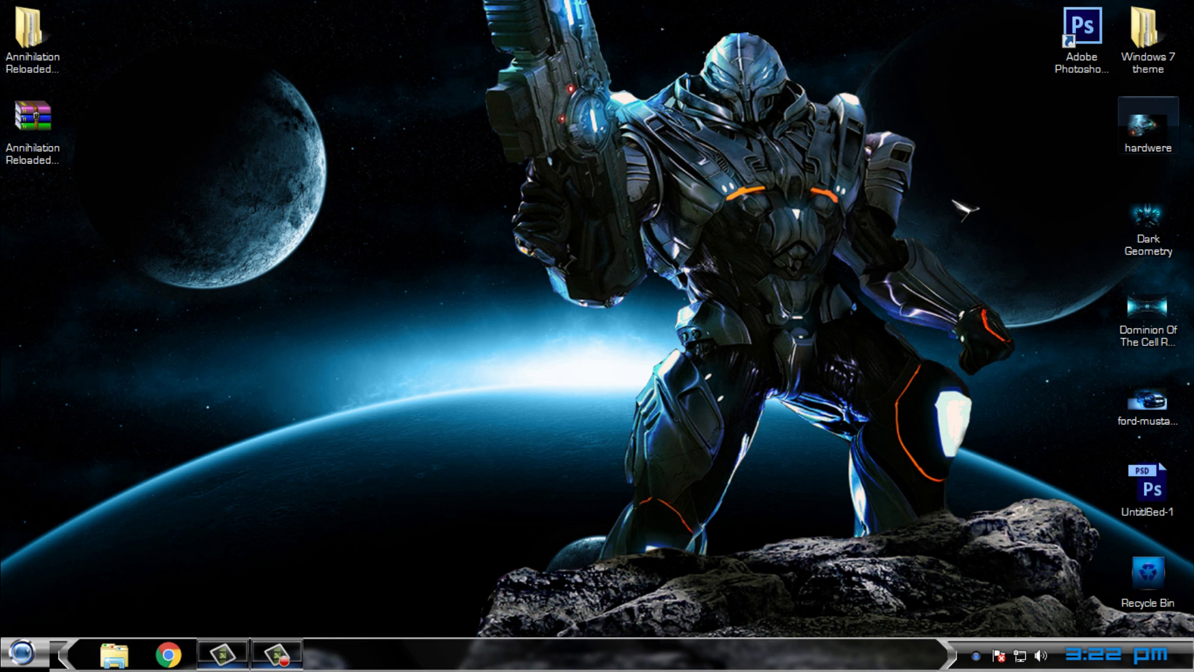
double_click(1150, 150)
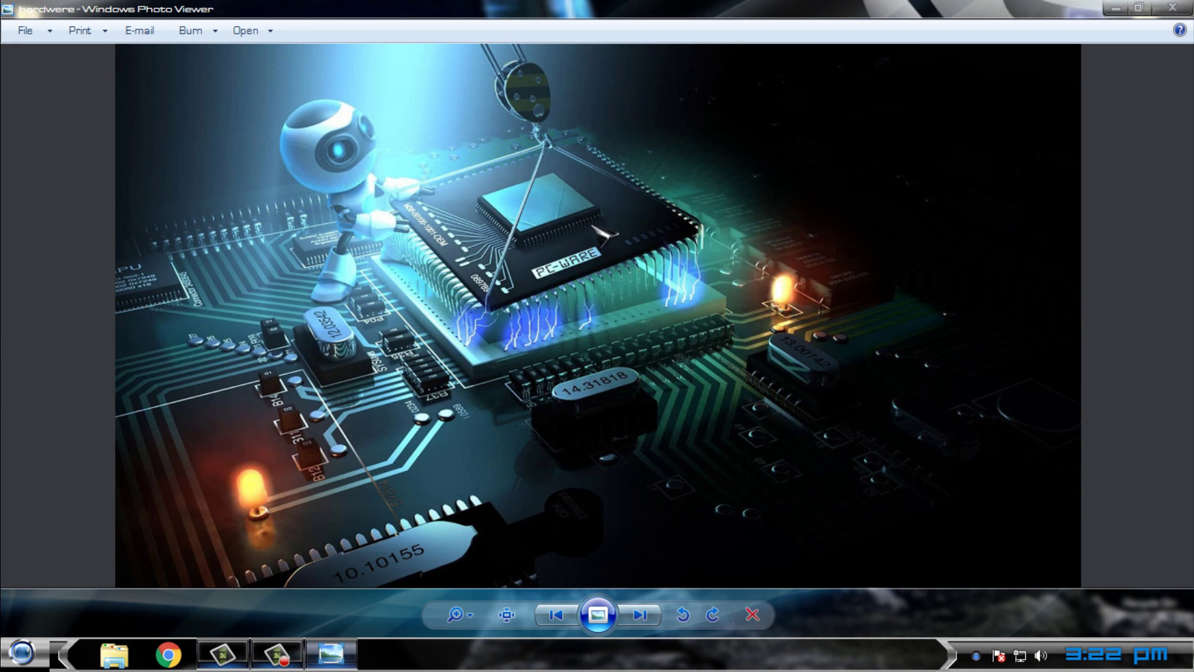
right_click(587, 210)
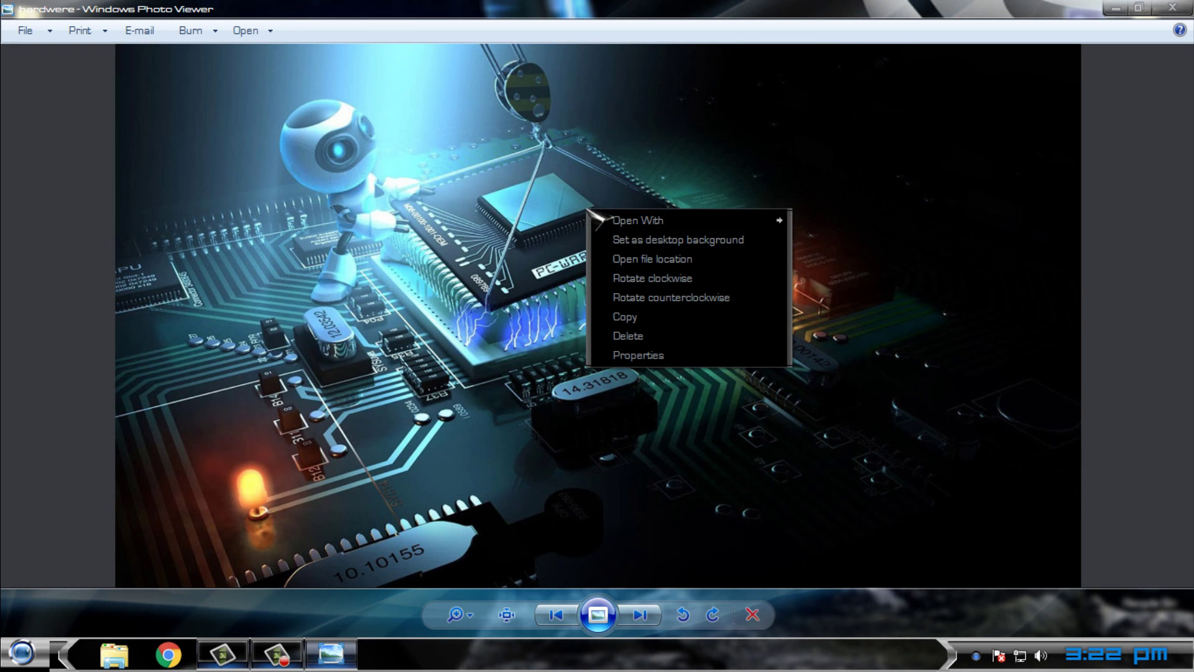
left_click(641, 242)
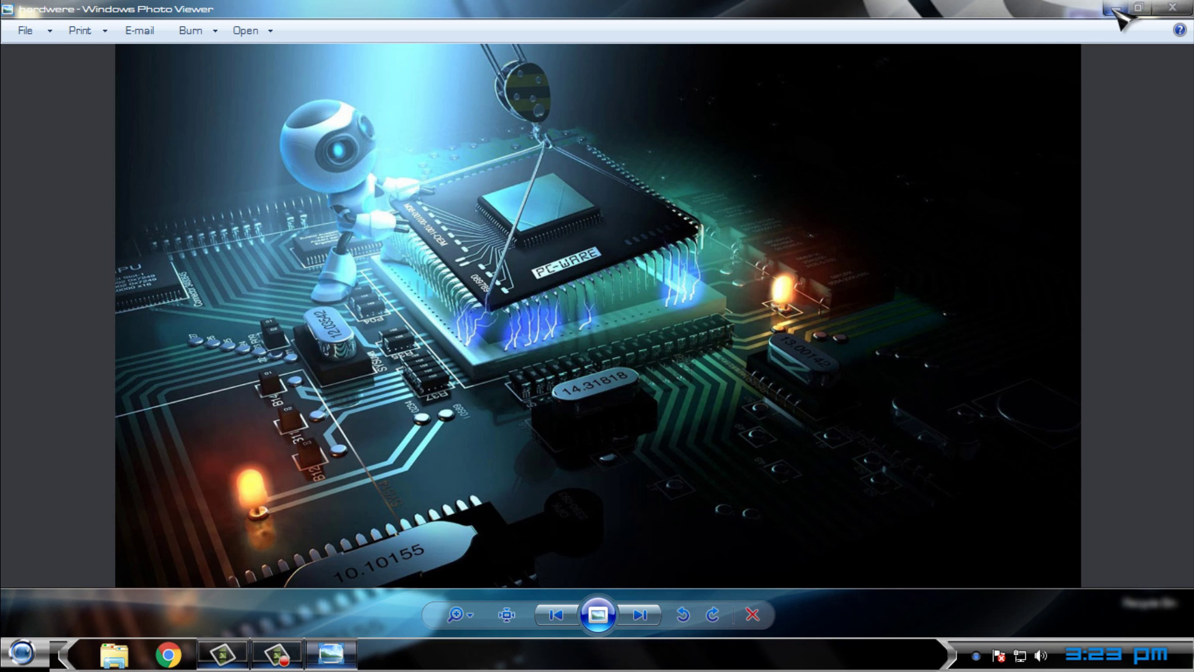
left_click(1114, 8)
Step: Open, reposition and close a Computer window to recheck the glass theme
left_click(114, 653)
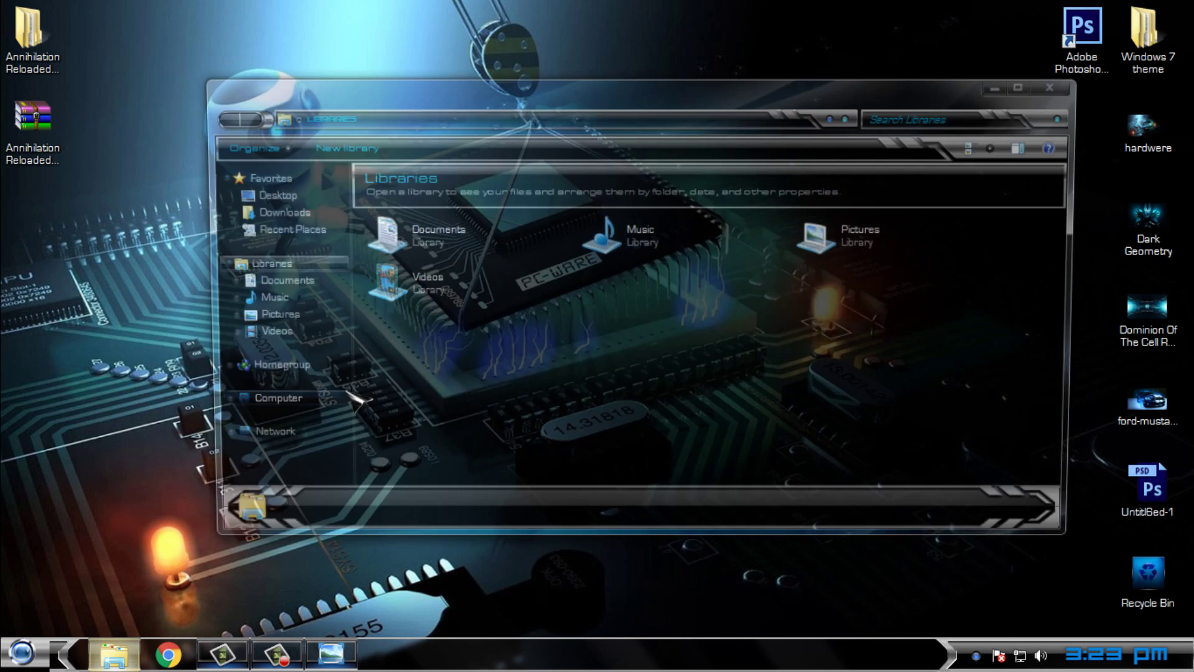
left_click(296, 405)
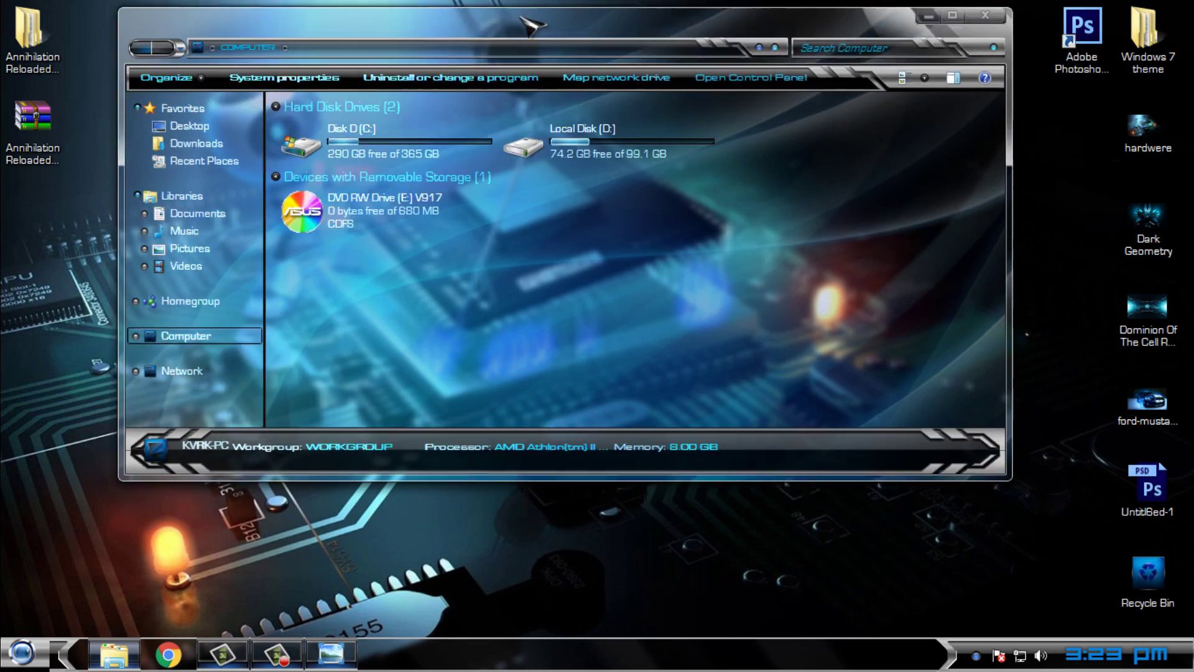
mouse_move(617, 80)
left_mouse_down()
mouse_move(612, 121)
mouse_move(588, 87)
left_mouse_up()
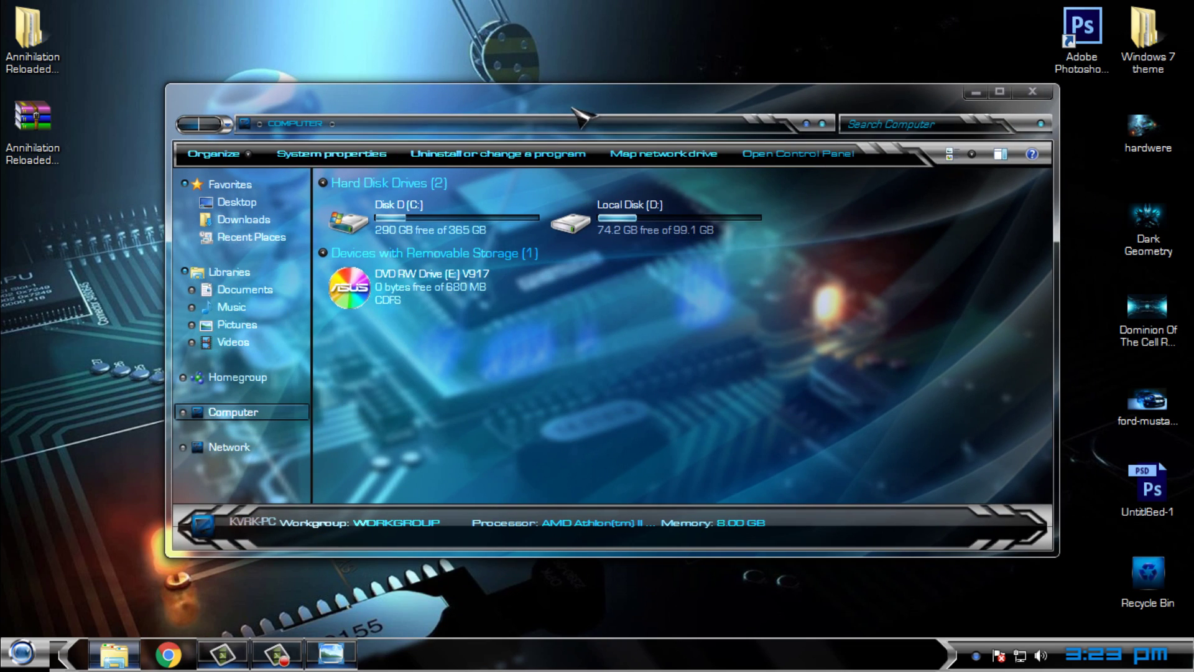
left_click(1023, 102)
key("super")
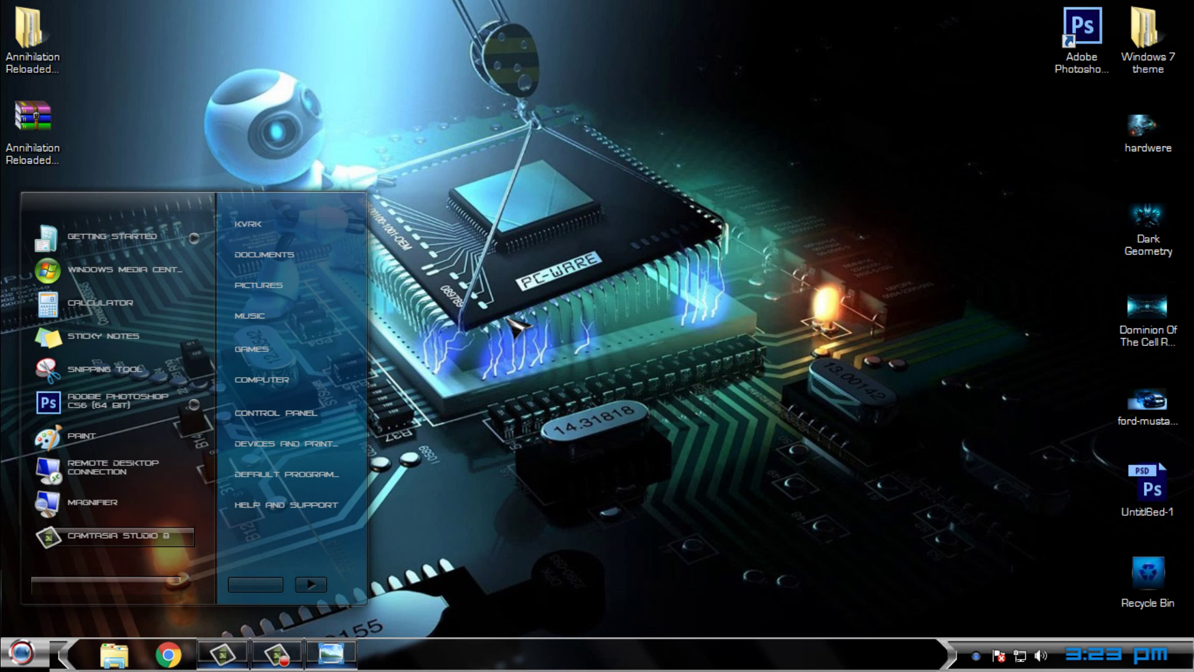
Step: Open Computer's System properties, maximize and restore the window, then close it
right_click(320, 378)
left_click(368, 505)
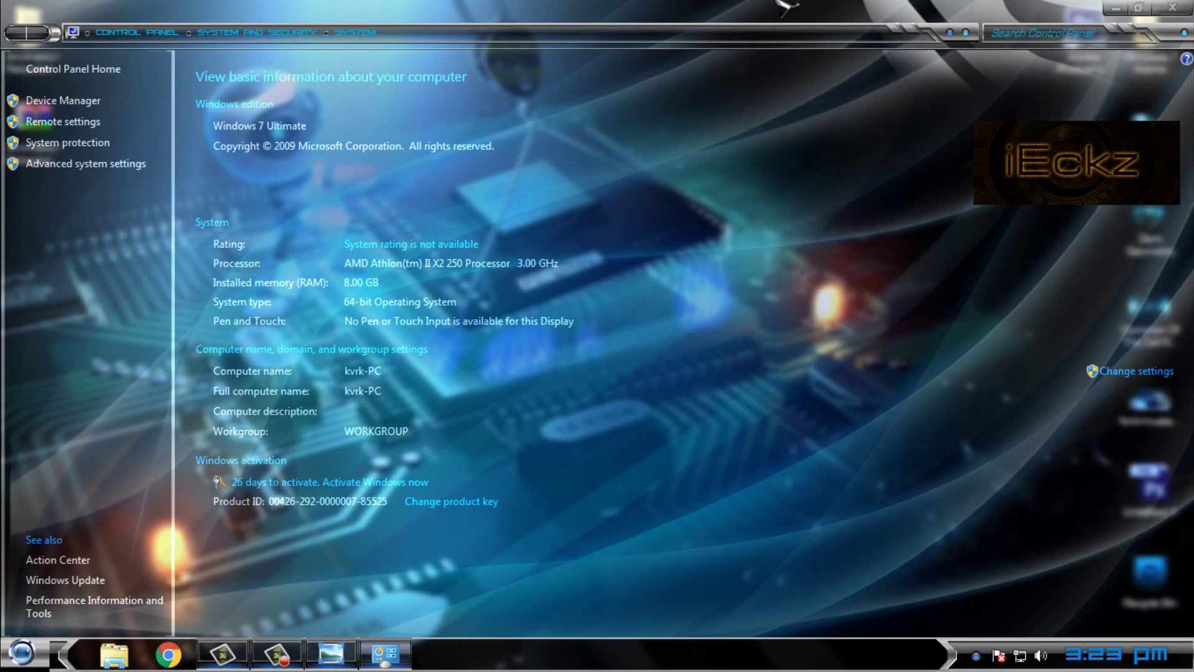
left_click_drag(787, 6, 793, 124)
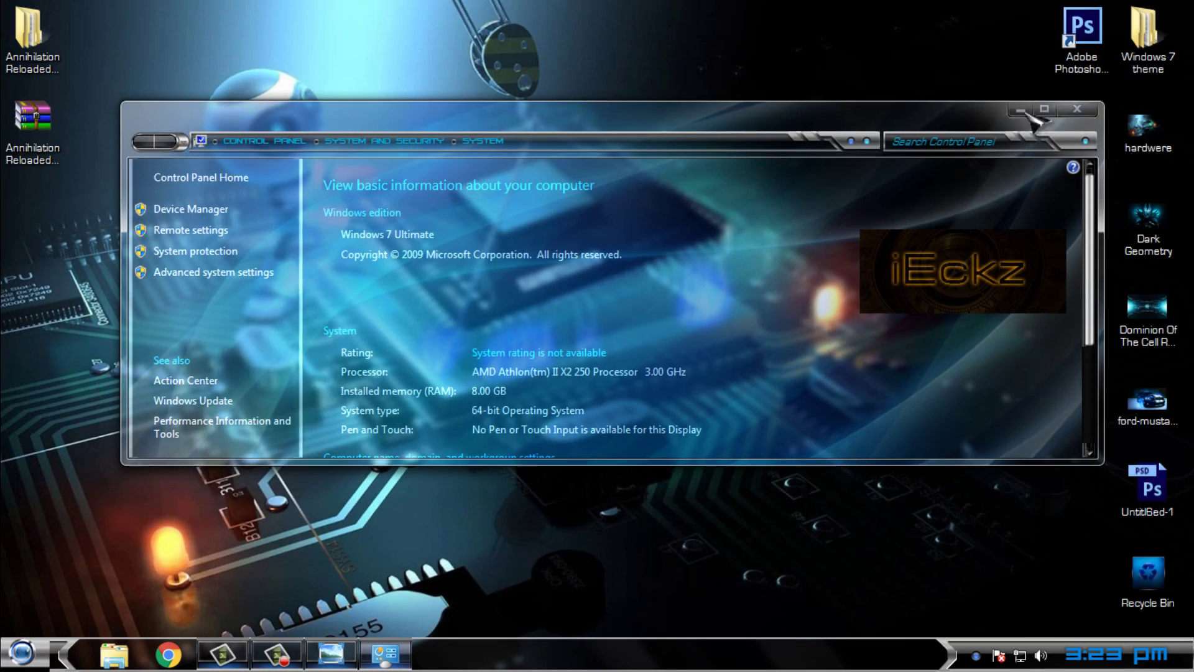
left_click(1044, 109)
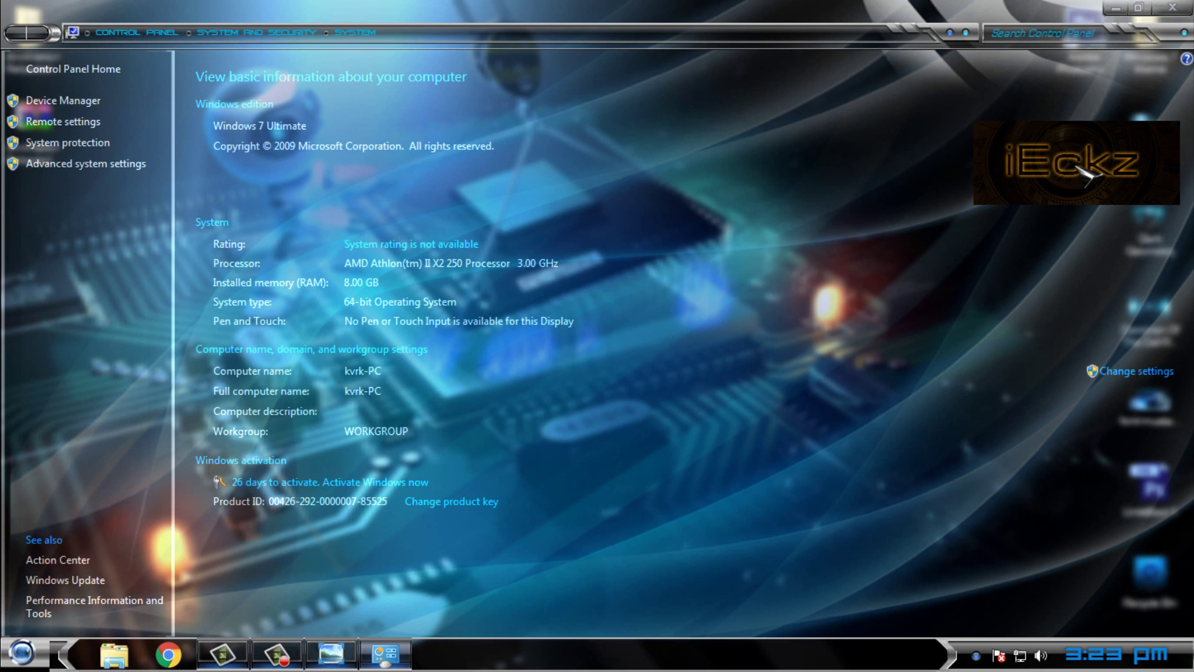
left_click_drag(715, 9, 721, 112)
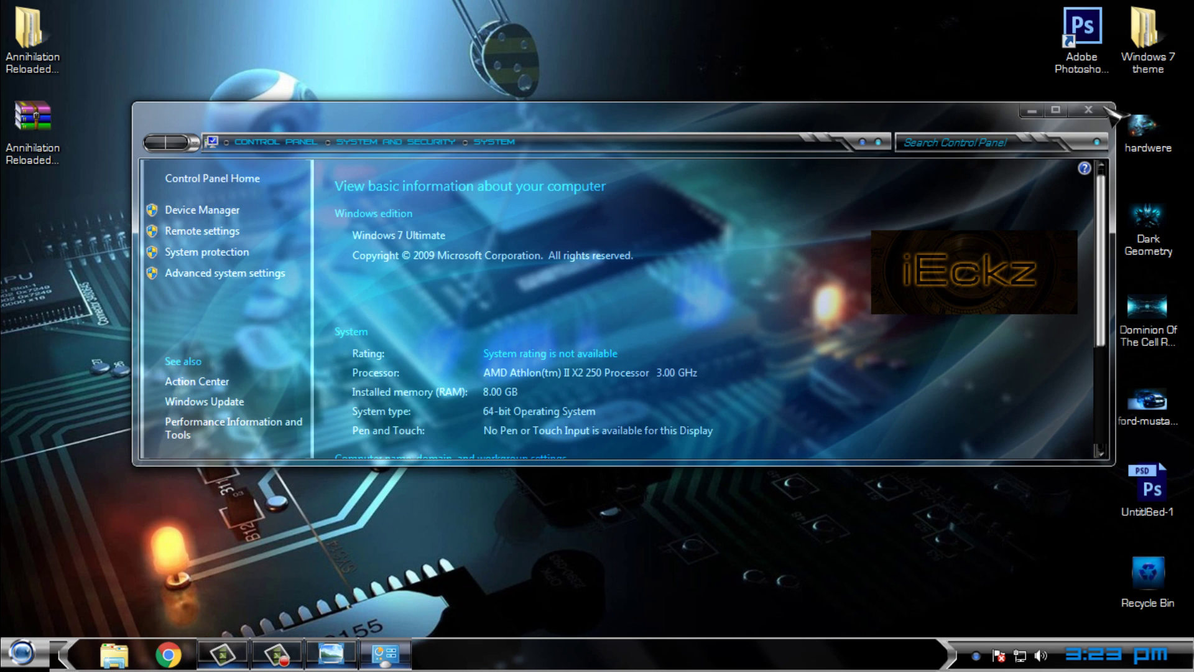
left_click(1088, 110)
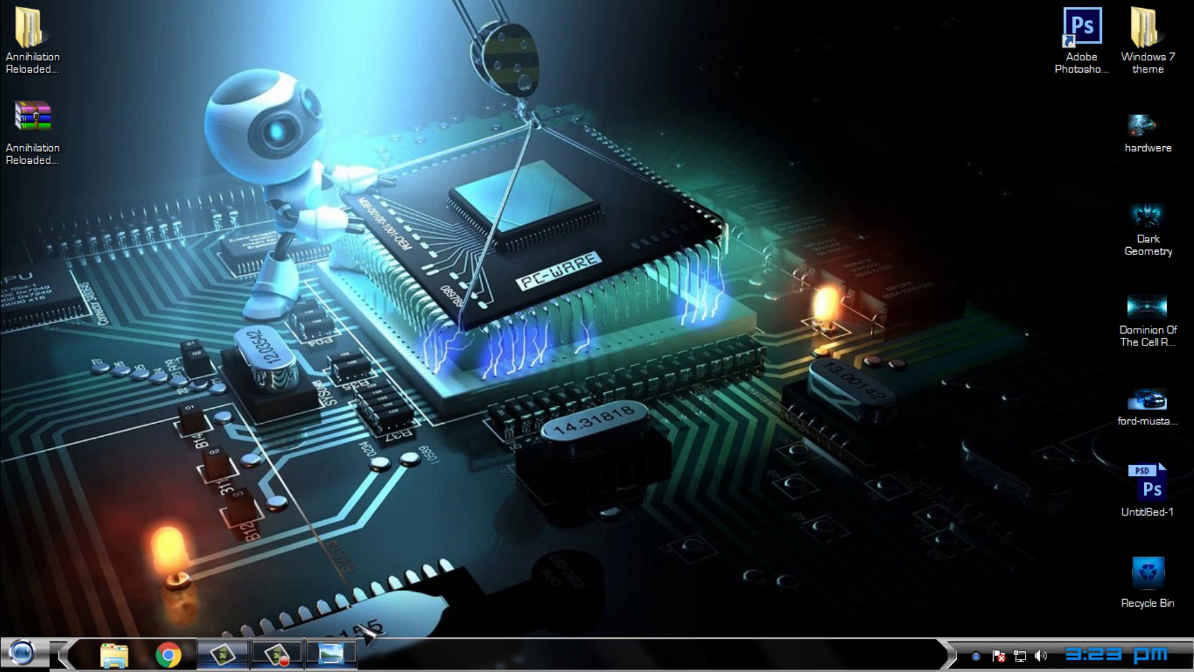
Step: Set the electric Dominion Of The Cell Range Lapis image as the desktop background, then minimize Photo Viewer
left_click(331, 653)
left_click(641, 614)
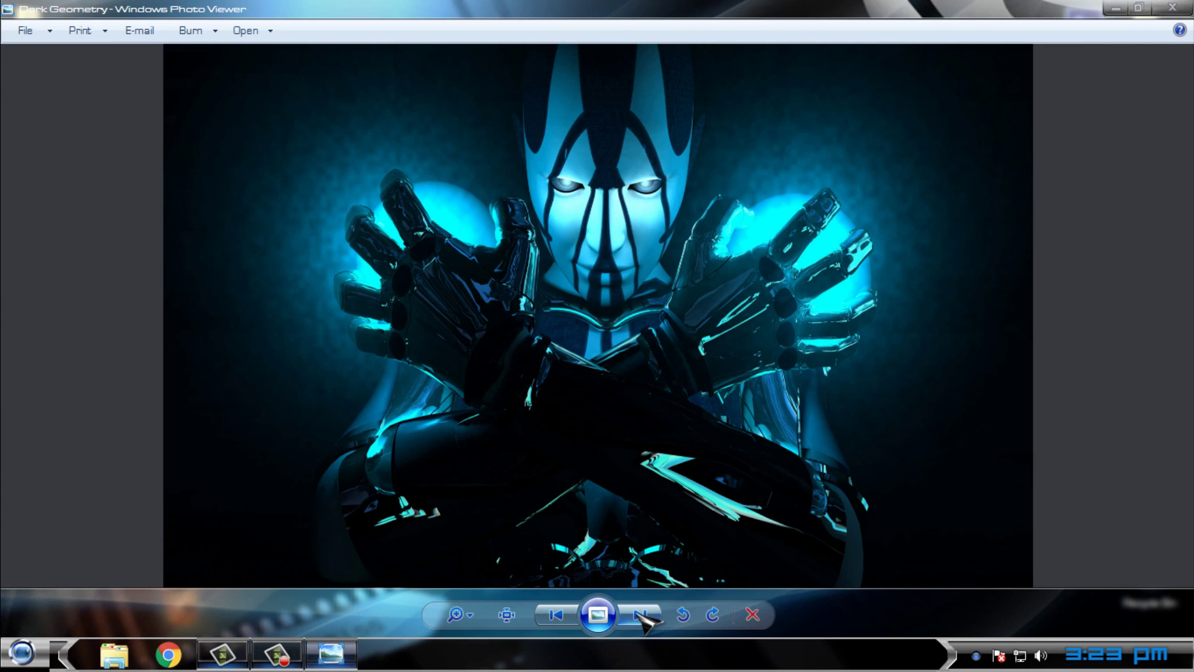
left_click(640, 614)
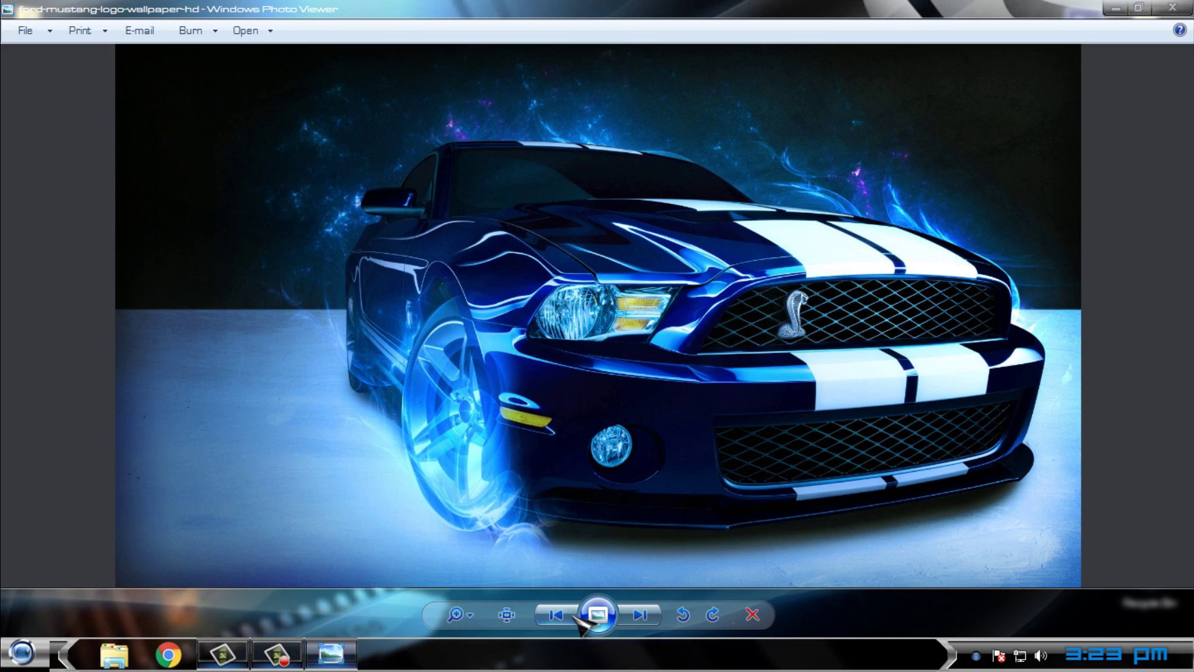
left_click(555, 614)
right_click(591, 293)
left_click(610, 314)
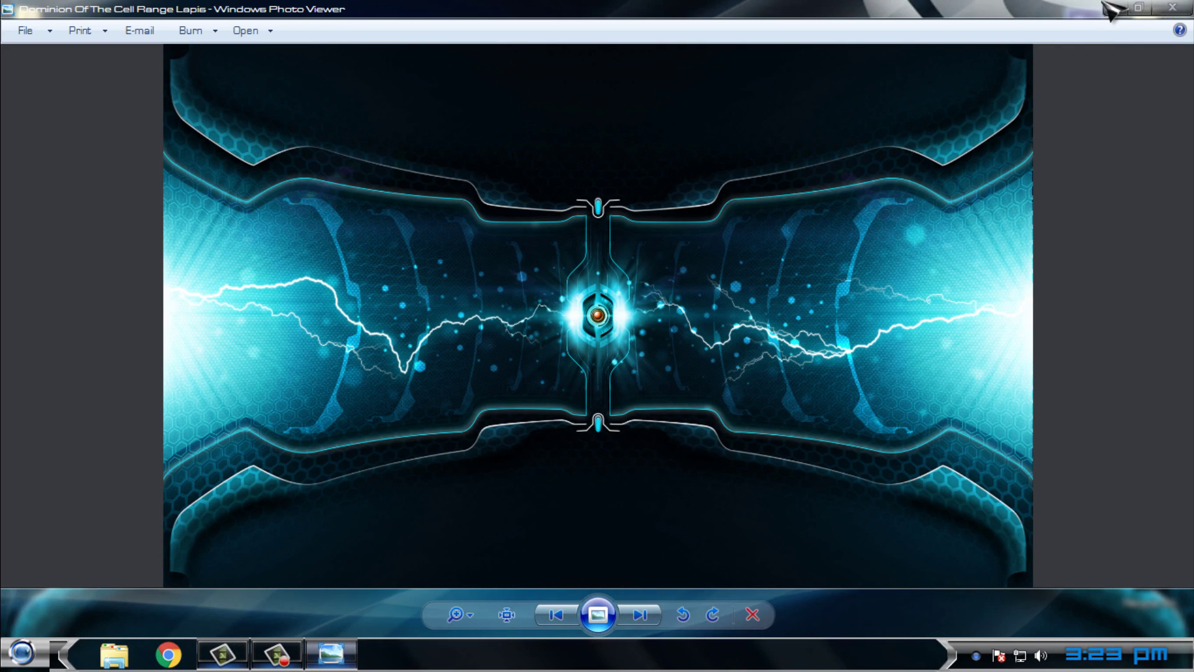
left_click(1116, 8)
Step: Preview the drive's folders in an Explorer Computer window, then close it
left_click(25, 652)
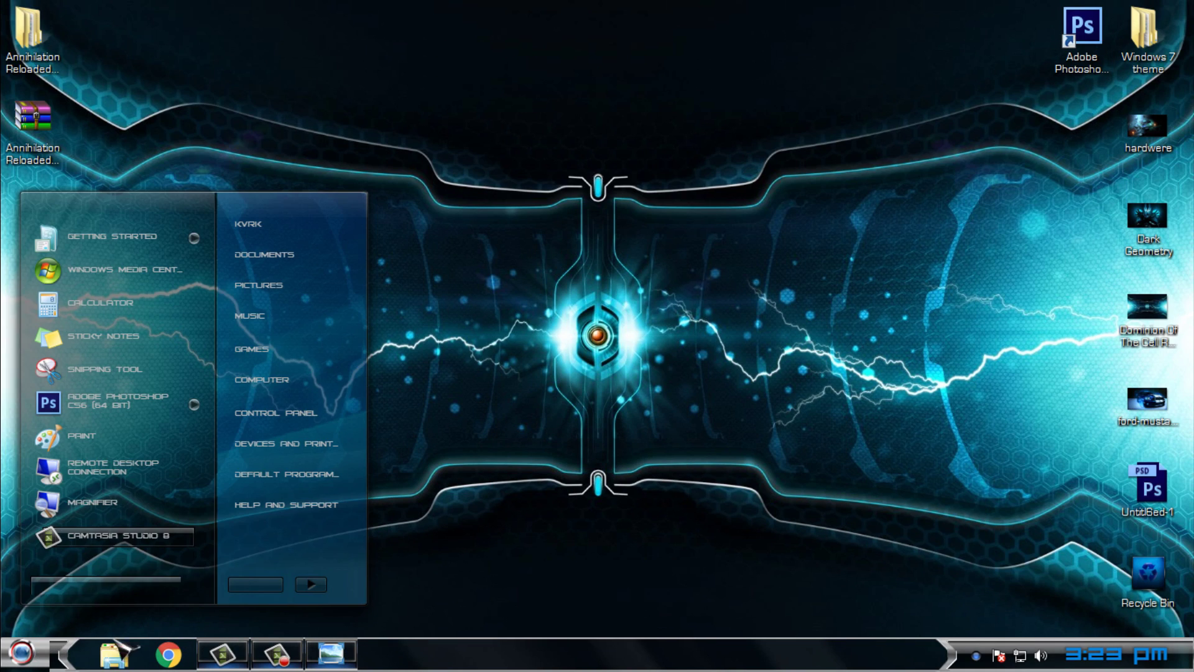
left_click(116, 656)
left_click(232, 411)
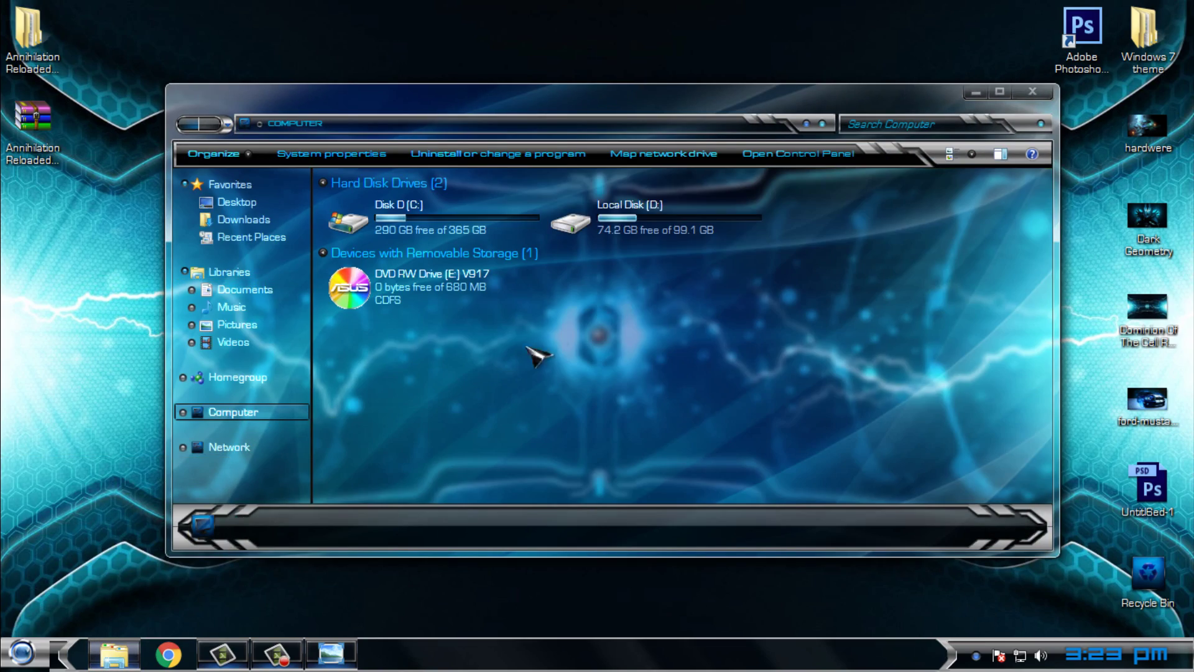
left_click_drag(684, 90, 641, 99)
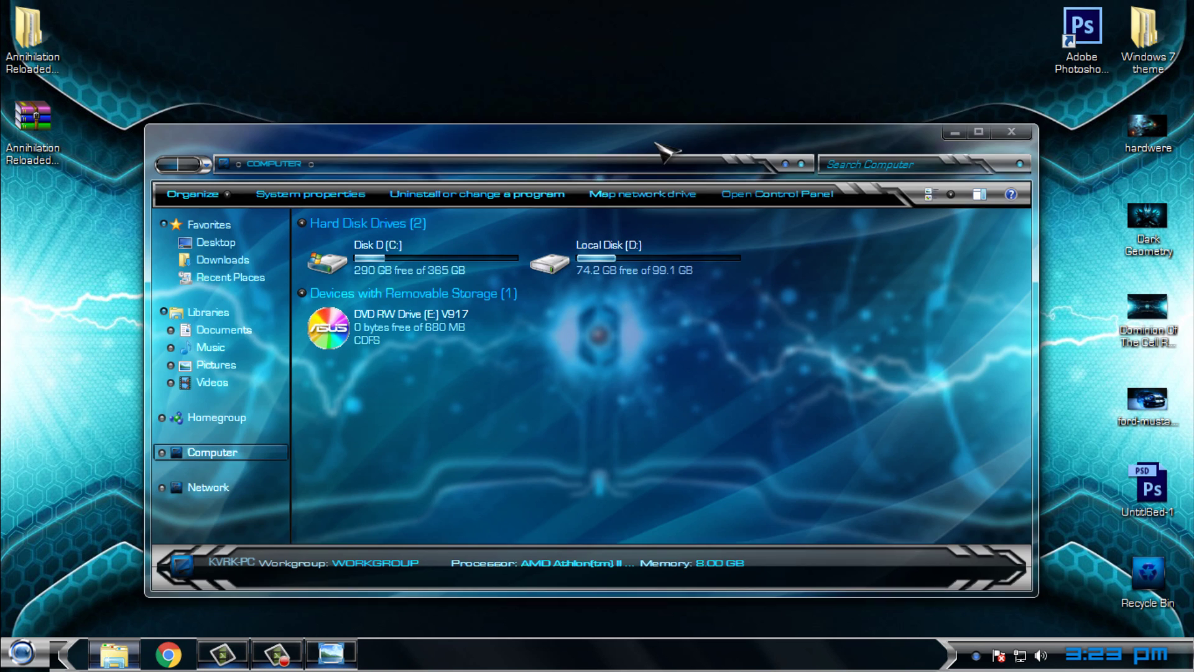
left_click_drag(631, 93, 667, 100)
double_click(404, 232)
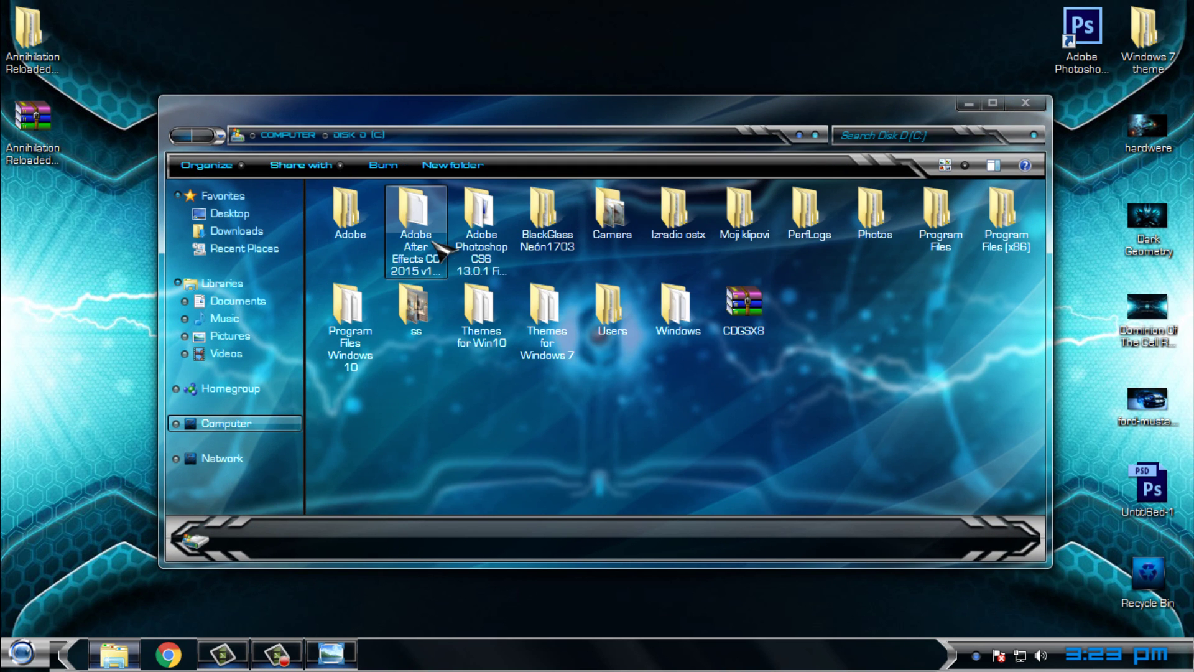
left_click_drag(837, 377, 317, 183)
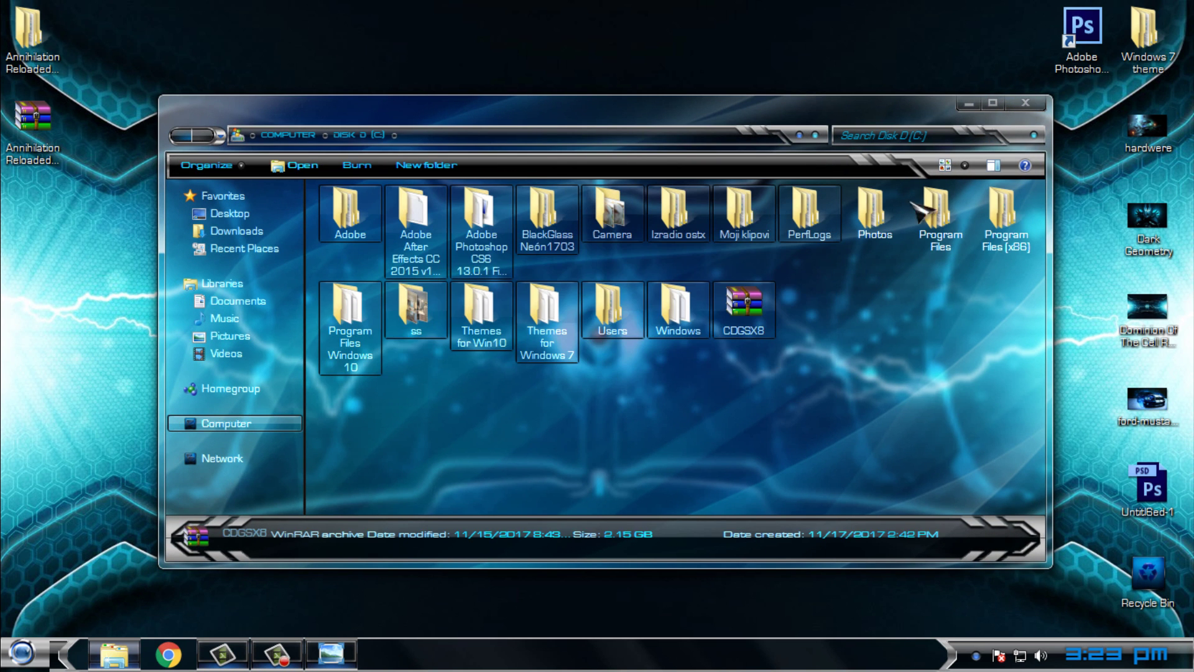
left_click(1019, 106)
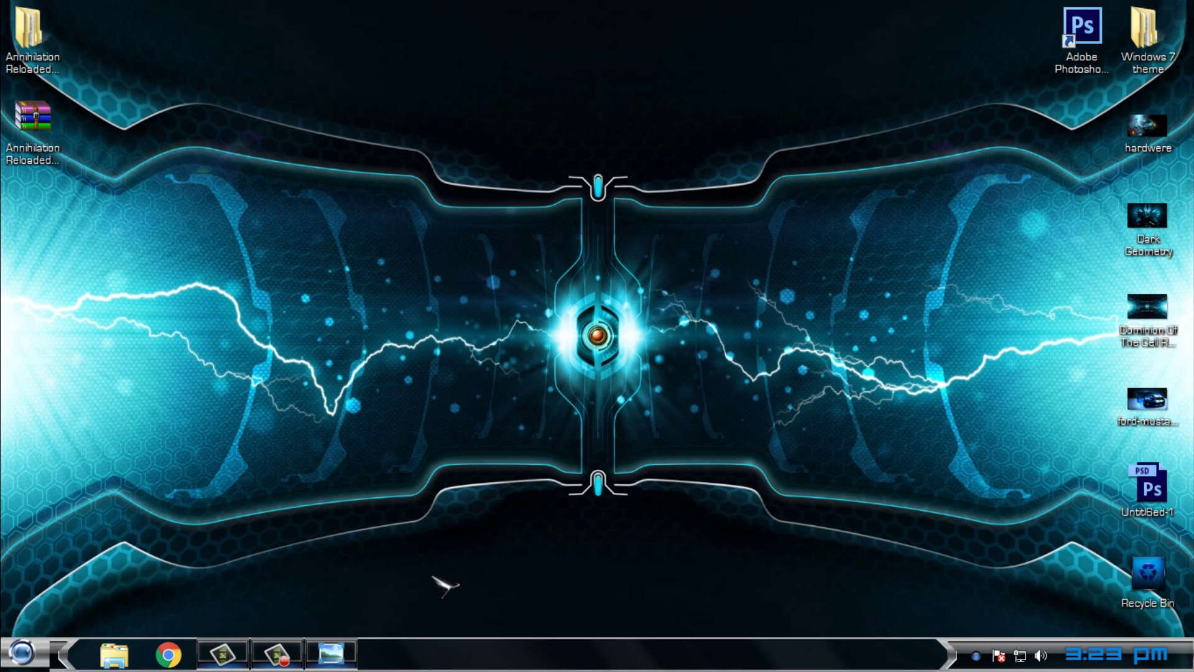
Step: Set the ford-mustang image as the desktop background and close Photo Viewer
left_click(331, 653)
left_click(639, 614)
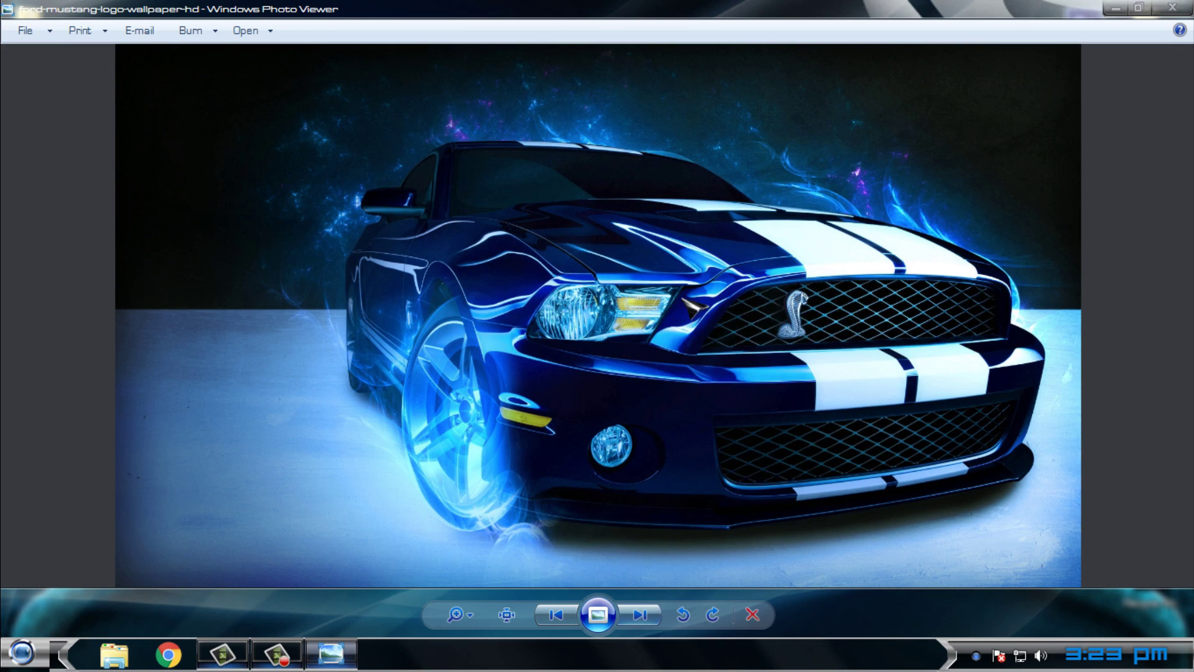
right_click(684, 299)
left_click(715, 331)
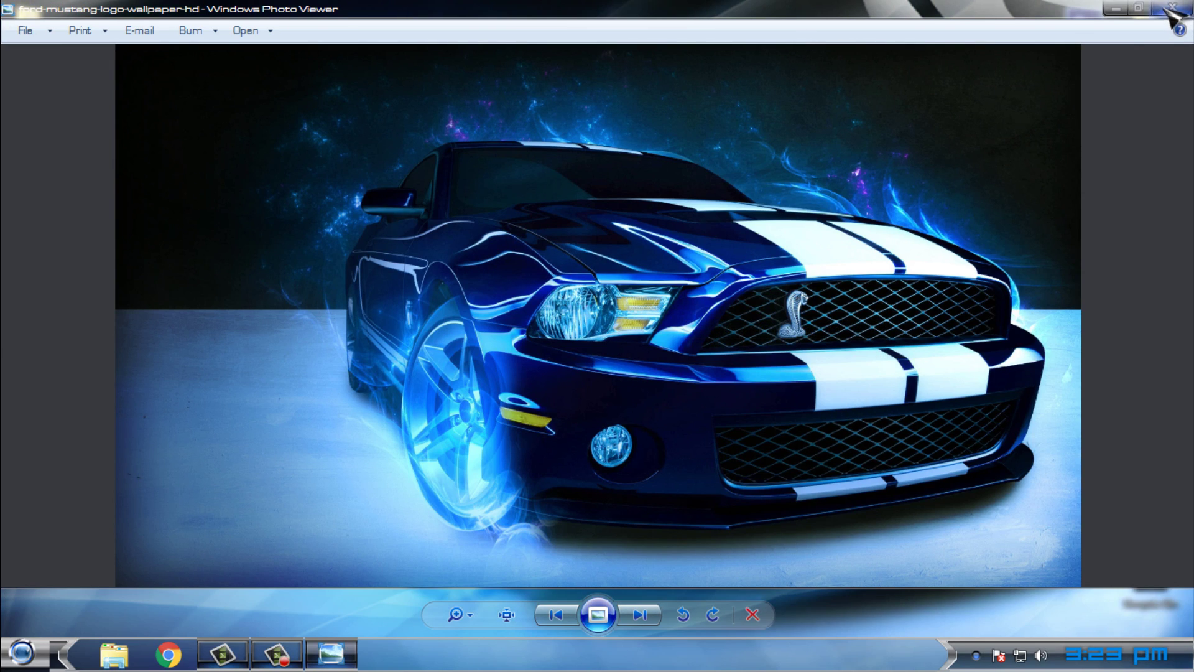
left_click(1171, 9)
Step: Preview the Computer view in Explorer, resizing and moving the window, then close it
left_click(114, 653)
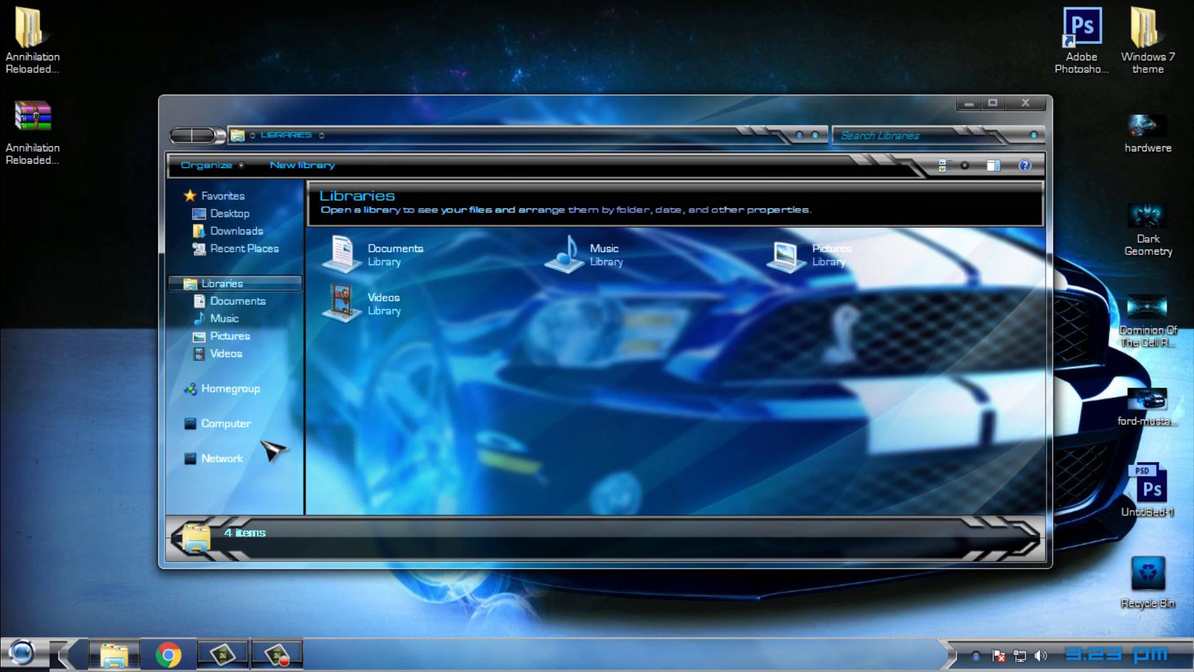
left_click(226, 423)
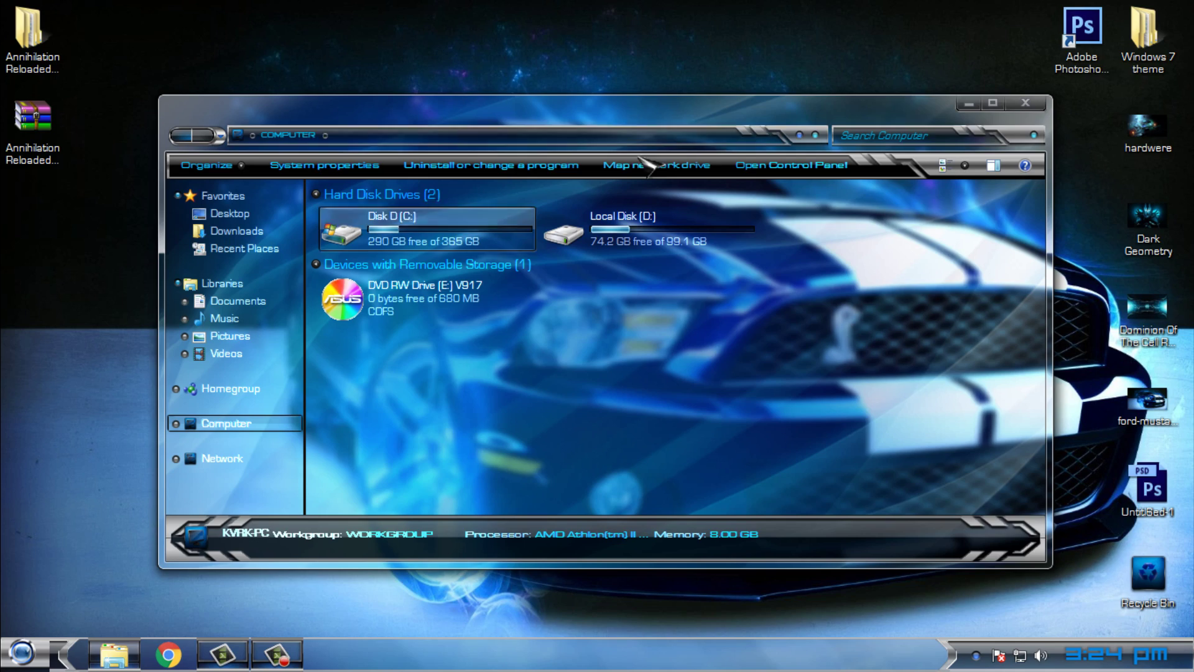
left_click(994, 104)
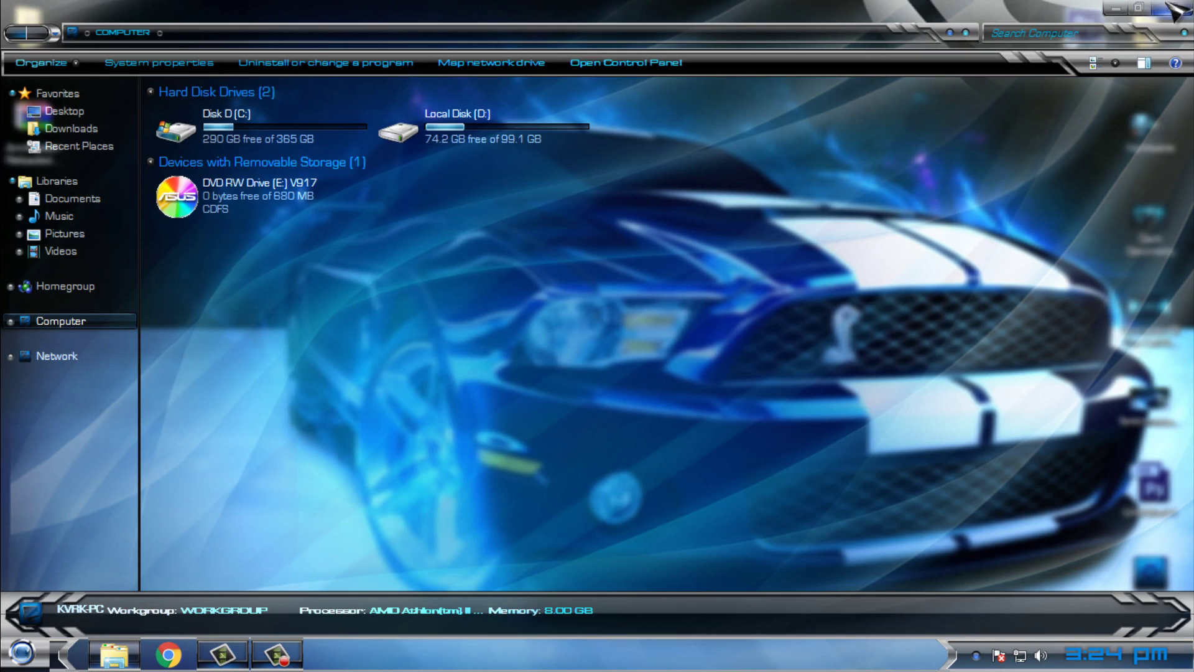
left_click_drag(846, 28, 727, 131)
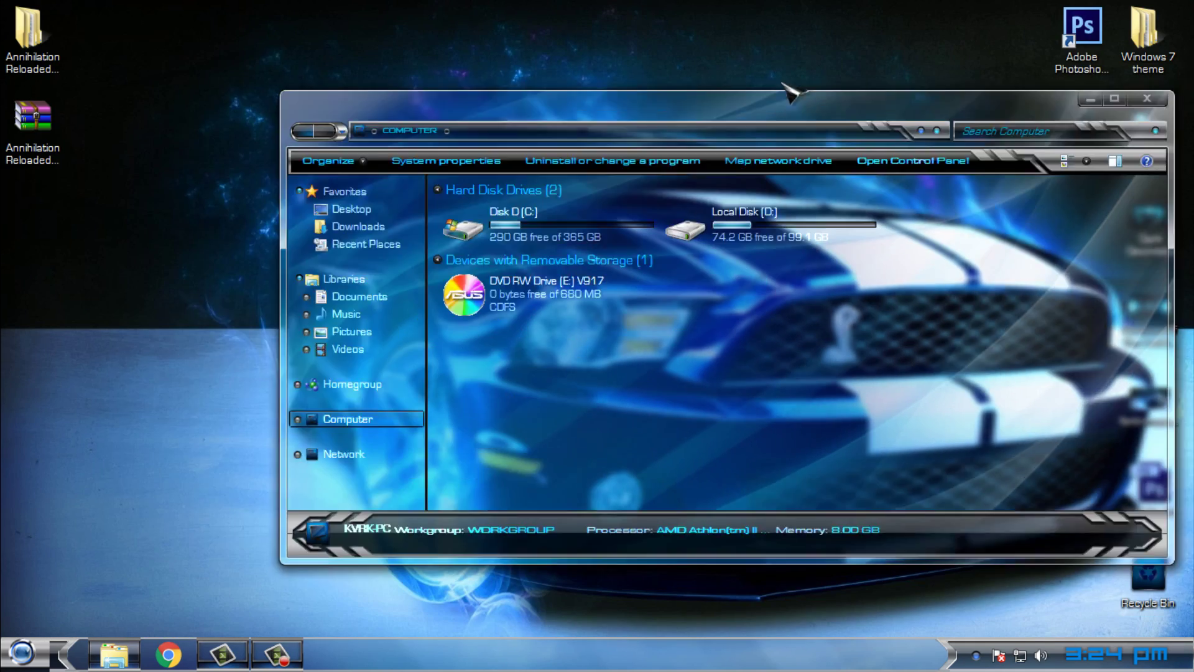
left_click_drag(789, 94, 581, 49)
left_click(906, 49)
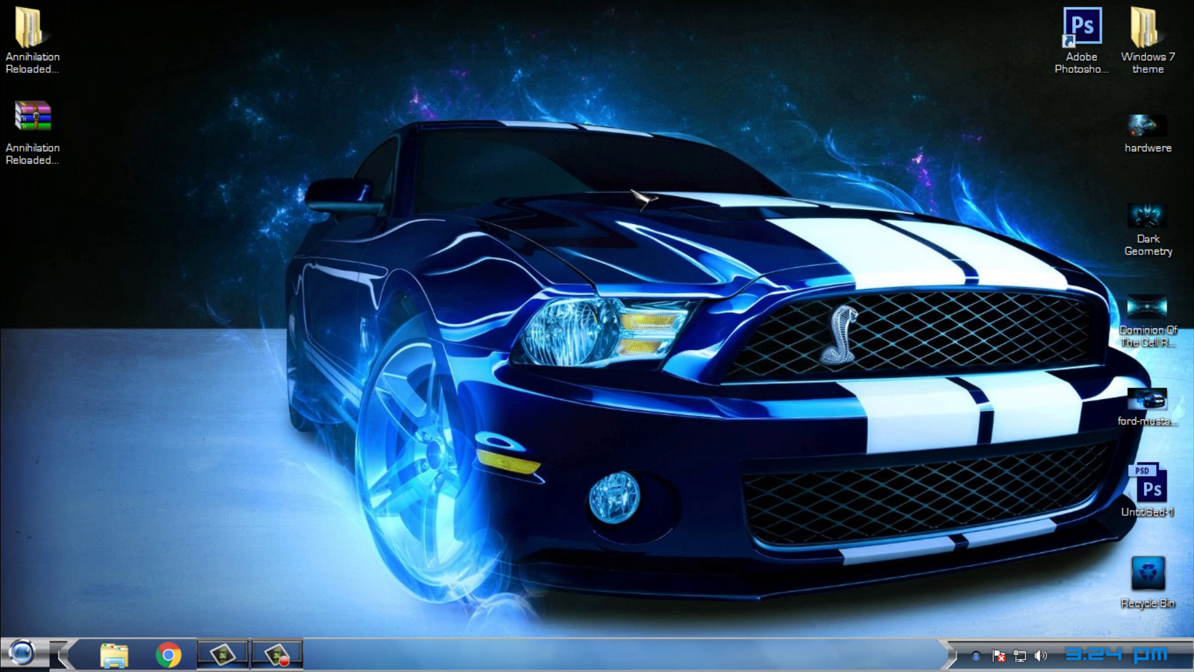